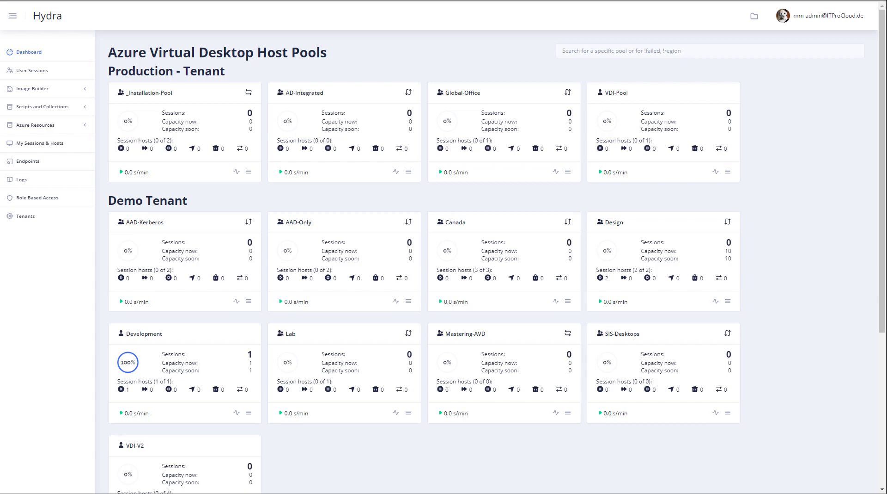
Open the HCI-ITProCloud host pool of the Azure Stack HCI Enabled Tenant and view its load chart
{"action": "scroll", "coordinate": [432, 434], "scroll_direction": "down", "scroll_amount": 3}
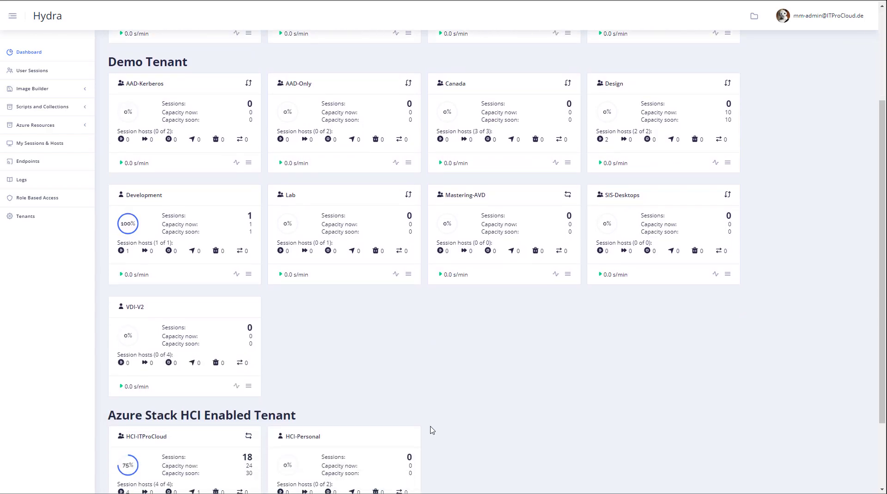
{"action": "scroll", "coordinate": [433, 431], "scroll_direction": "down", "scroll_amount": 2}
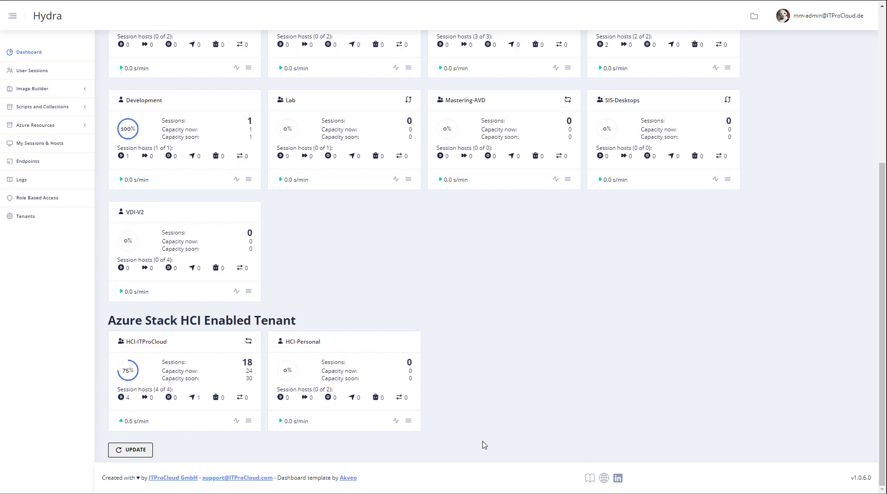
{"action": "mouse_move", "coordinate": [183, 378]}
{"action": "left_click", "coordinate": [187, 370]}
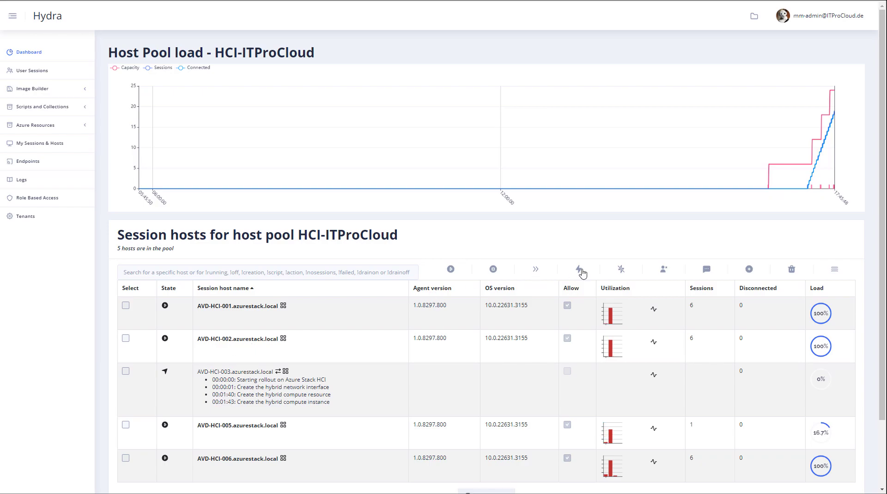
{"action": "mouse_move", "coordinate": [775, 173]}
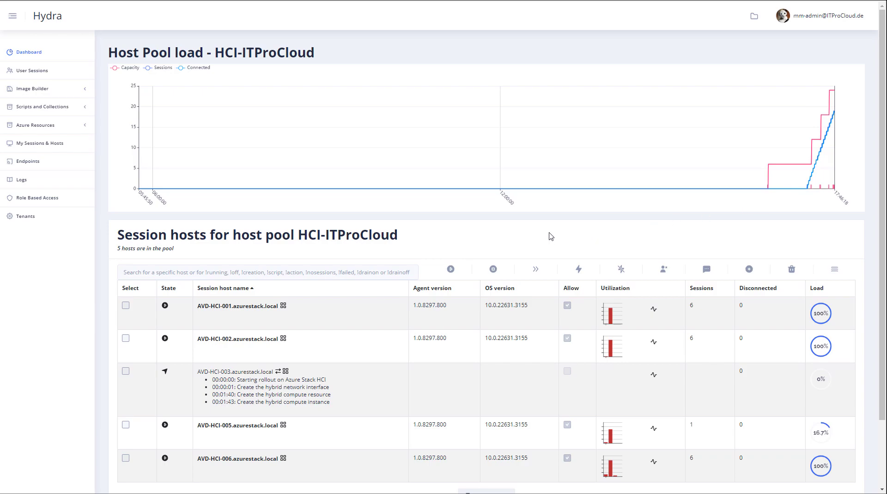
Inspect the memory usage and the running user processes of session host AVD-HCI-001, and close the process list
{"action": "scroll", "coordinate": [530, 234], "scroll_direction": "down", "scroll_amount": 1}
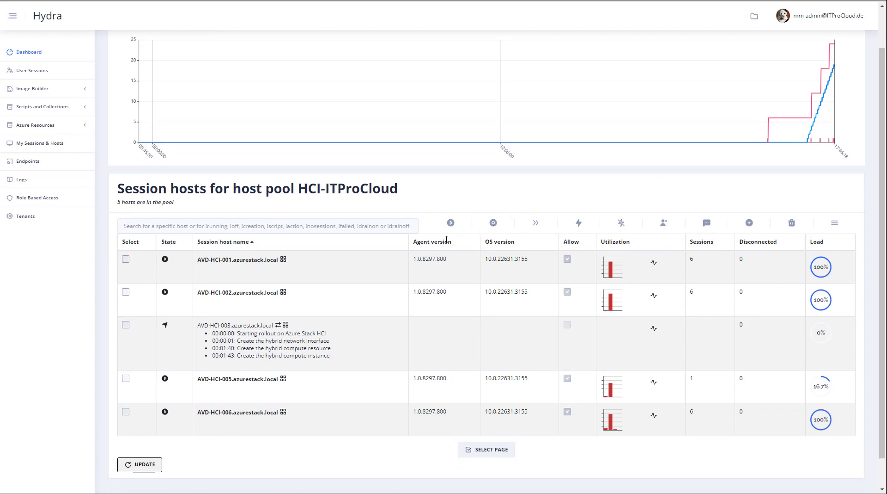
{"action": "mouse_move", "coordinate": [606, 277]}
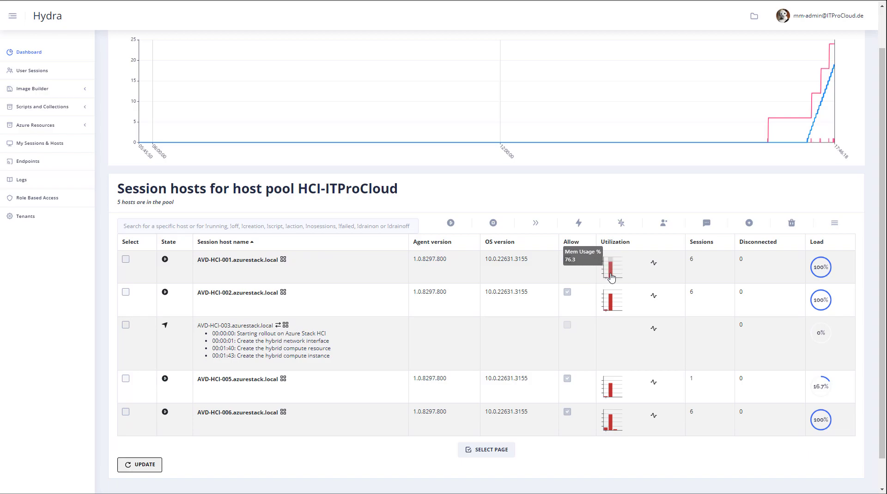
{"action": "left_click", "coordinate": [655, 265]}
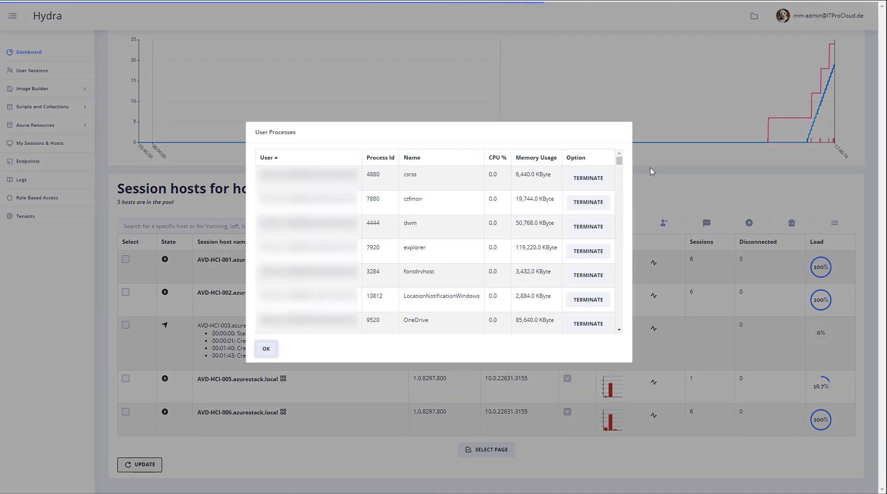
{"action": "mouse_move", "coordinate": [622, 165]}
{"action": "left_mouse_down"}
{"action": "mouse_move", "coordinate": [623, 203]}
{"action": "mouse_move", "coordinate": [624, 174]}
{"action": "left_mouse_up"}
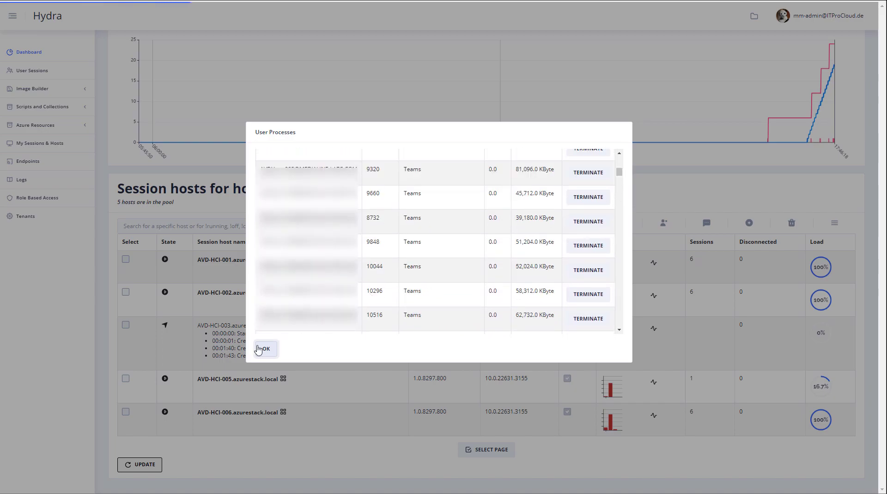
{"action": "left_click", "coordinate": [266, 349]}
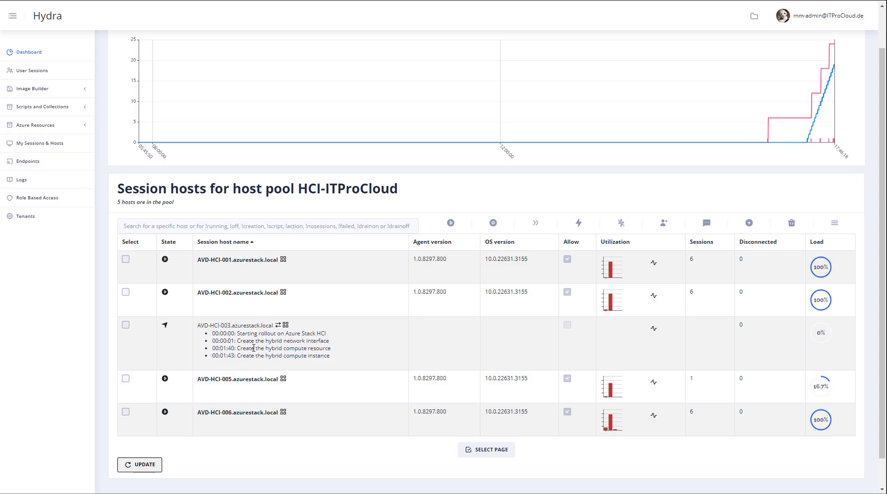
{"action": "left_click", "coordinate": [45, 71]}
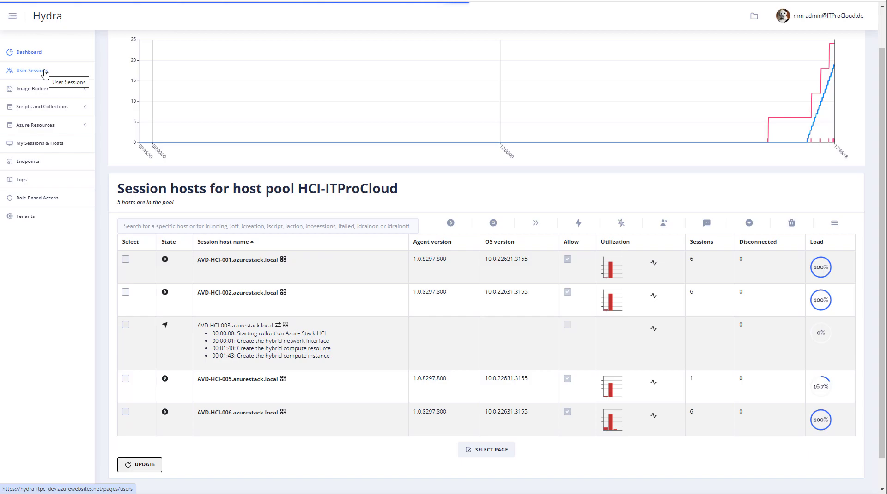
{"action": "left_click", "coordinate": [126, 259]}
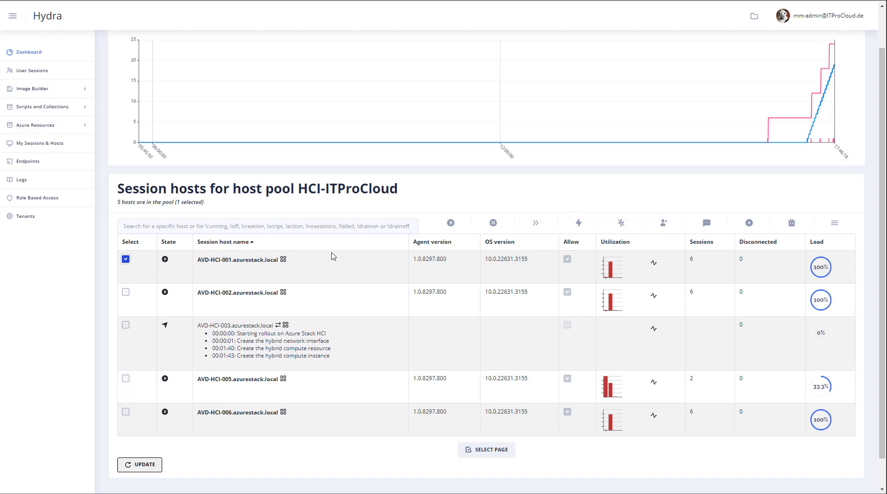
{"action": "left_click", "coordinate": [127, 260]}
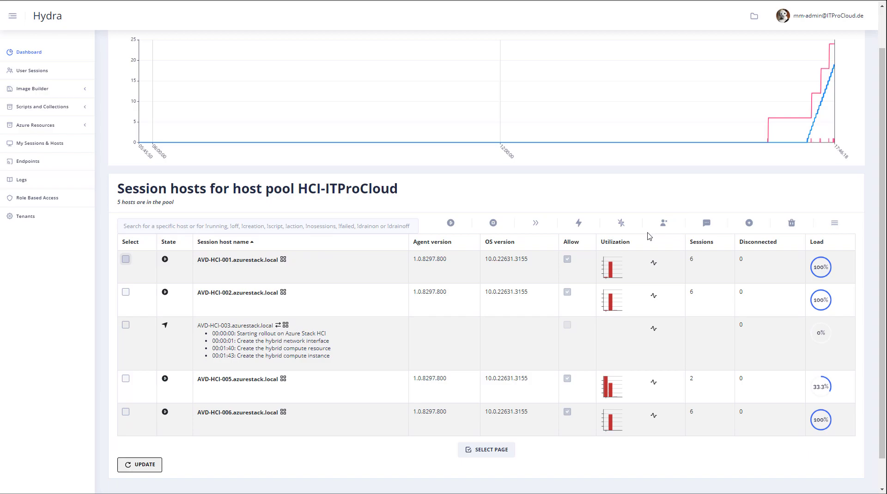
Roll out two new session hosts with the default rollout configuration in the HCI-ITProCloud pool and refresh the host list
{"action": "left_click", "coordinate": [750, 224]}
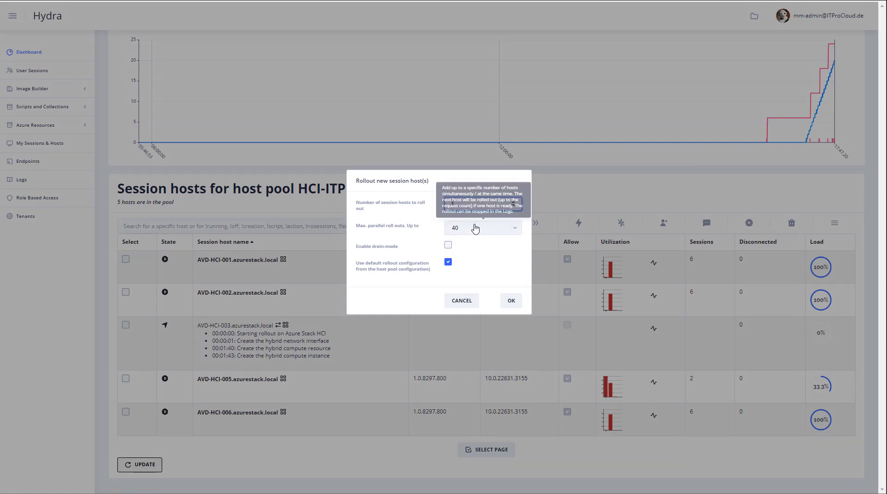
{"action": "double_click", "coordinate": [447, 204]}
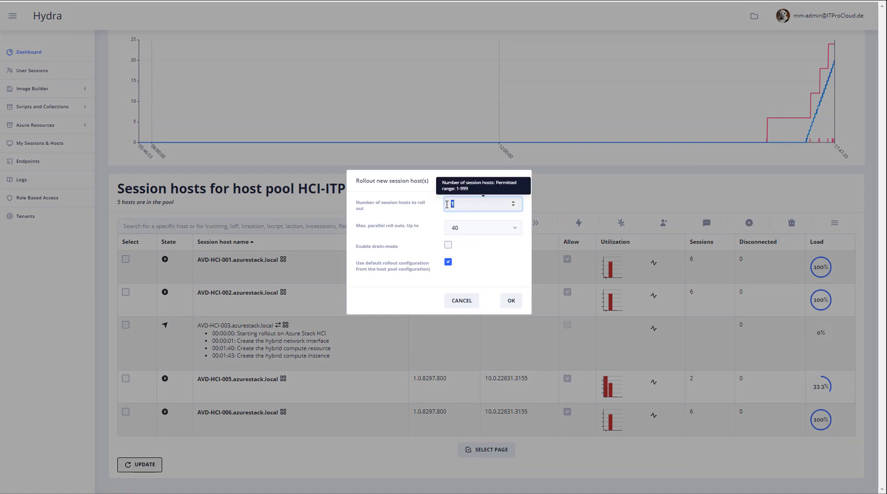
{"action": "left_click", "coordinate": [511, 300]}
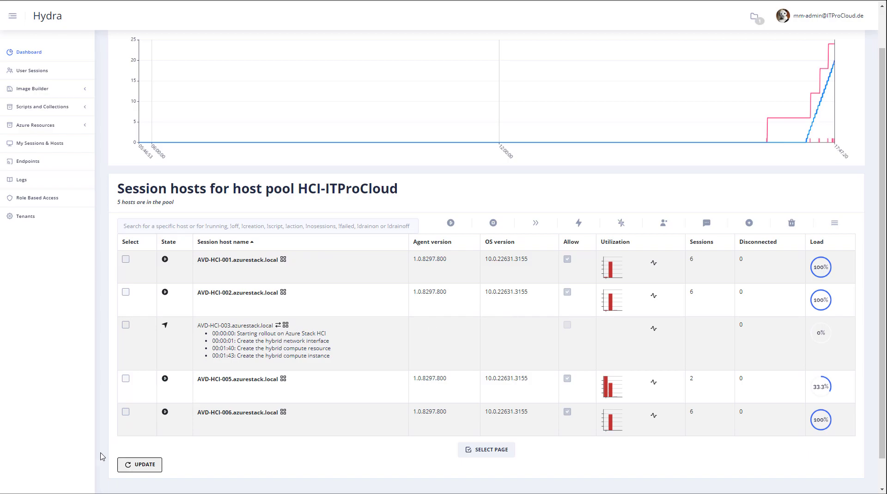
{"action": "left_click", "coordinate": [125, 464]}
{"action": "scroll", "coordinate": [174, 392], "scroll_direction": "down", "scroll_amount": 1}
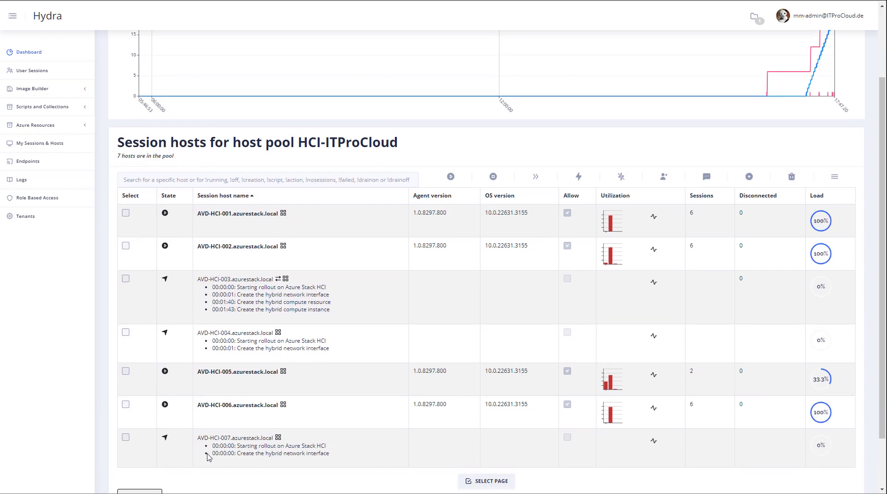
{"action": "left_click_drag", "start_coordinate": [219, 348], "coordinate": [232, 348]}
{"action": "left_click", "coordinate": [243, 345]}
Open the host pool configuration of HCI-ITProCloud and review its autoscale and autoshutdown settings
{"action": "scroll", "coordinate": [435, 362], "scroll_direction": "up", "scroll_amount": 1}
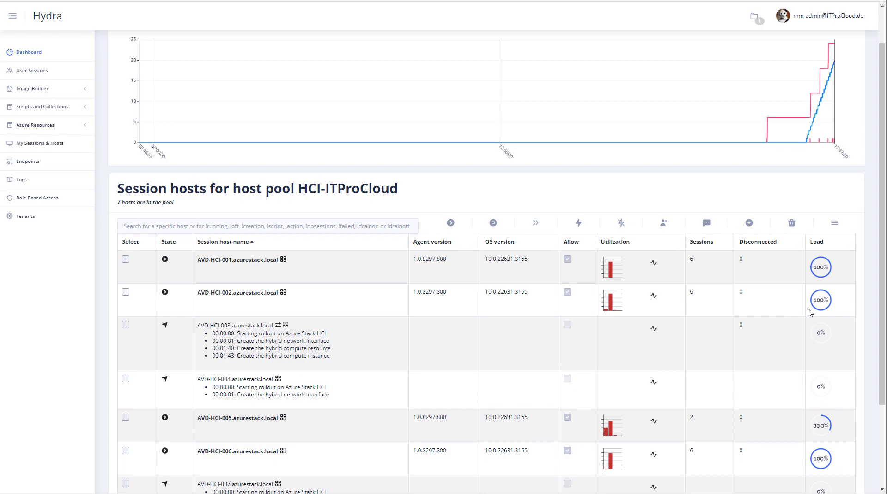
{"action": "left_click", "coordinate": [837, 227]}
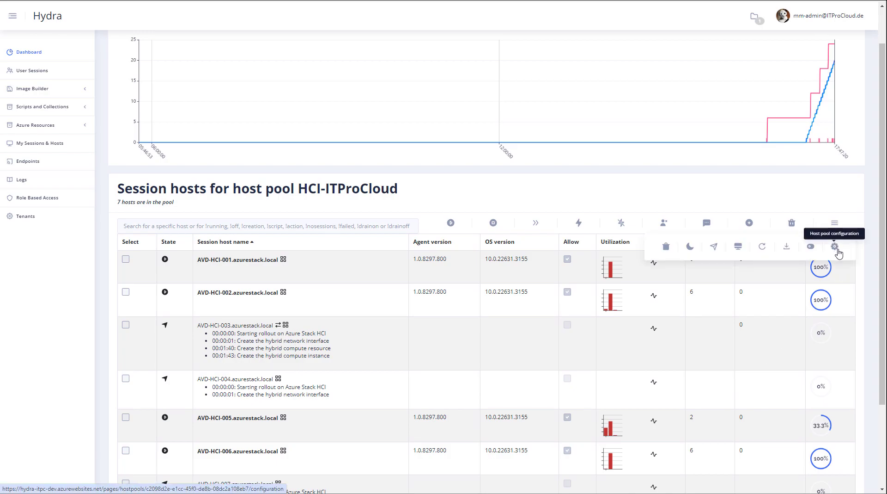
{"action": "left_click", "coordinate": [838, 250]}
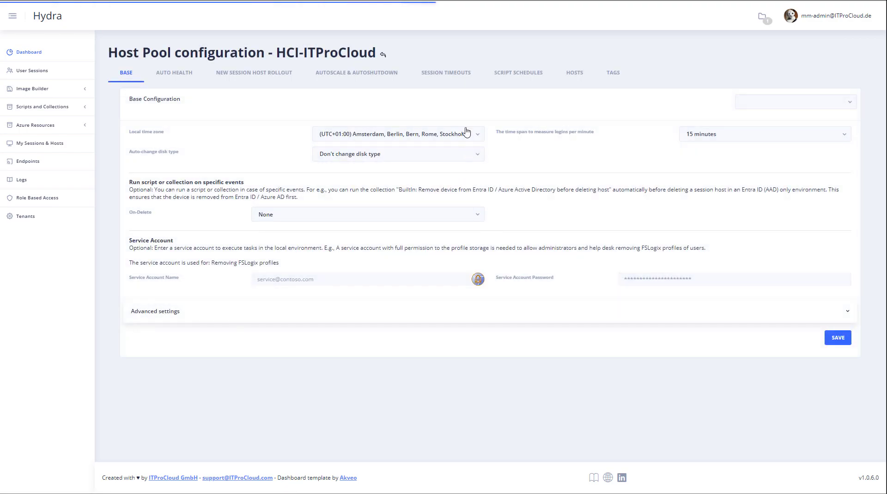
{"action": "left_click", "coordinate": [368, 77]}
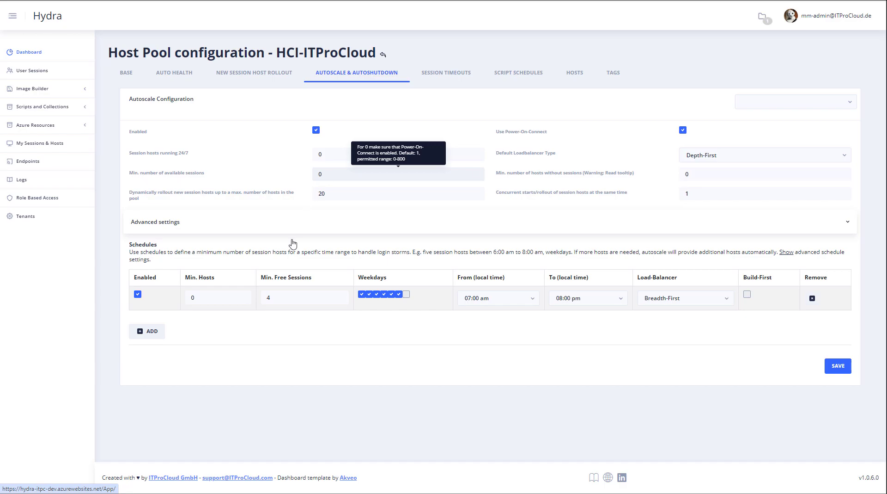
Review the new session host rollout settings, choosing frankfurtcl / LanStatic50to150 as the network and subnet
{"action": "left_click", "coordinate": [250, 79]}
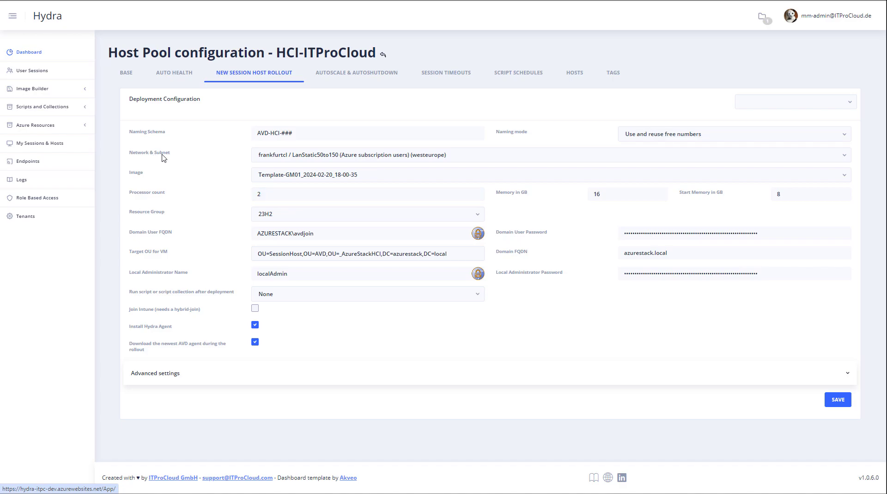
{"action": "left_click", "coordinate": [848, 158]}
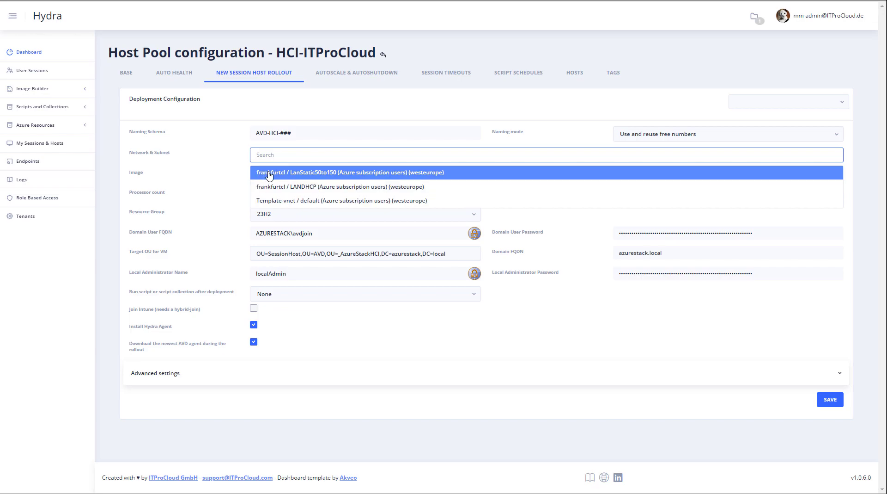
{"action": "left_click", "coordinate": [269, 174]}
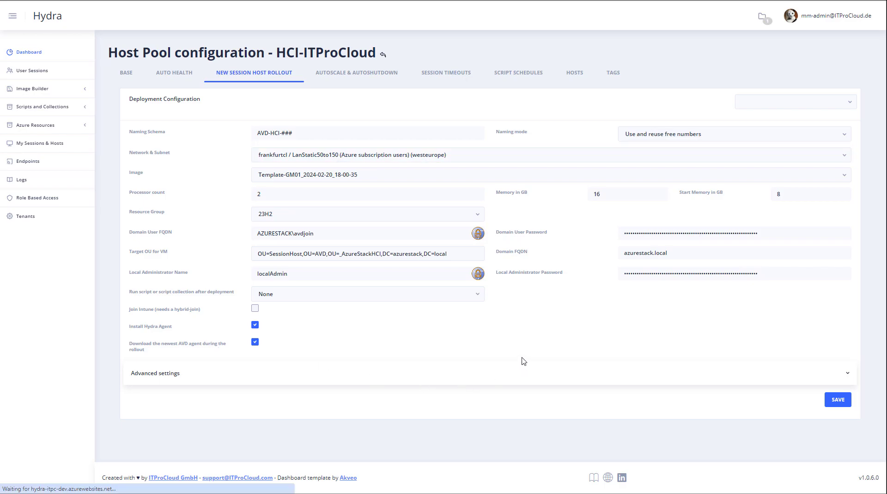
Return to the session hosts of HCI-ITProCloud and check the rollout progress of the new hosts
{"action": "key", "text": "alt+Left"}
{"action": "scroll", "coordinate": [523, 360], "scroll_direction": "down", "scroll_amount": 3}
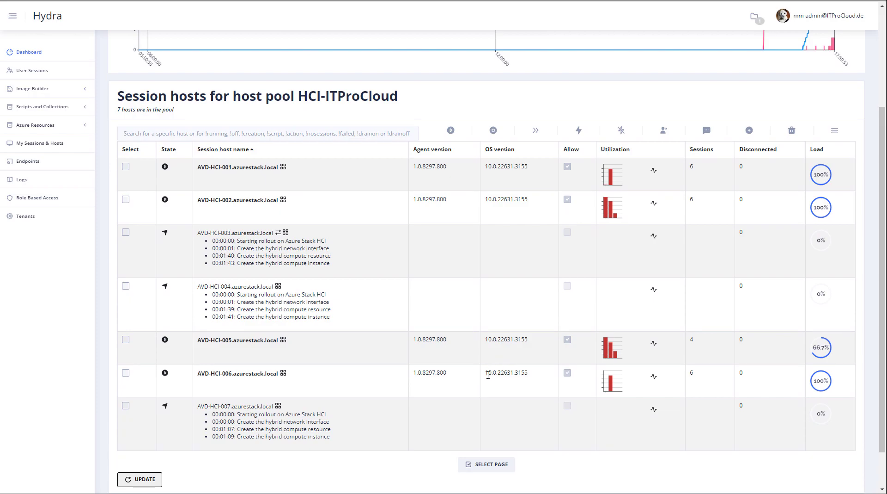
{"action": "scroll", "coordinate": [488, 375], "scroll_direction": "up", "scroll_amount": 3}
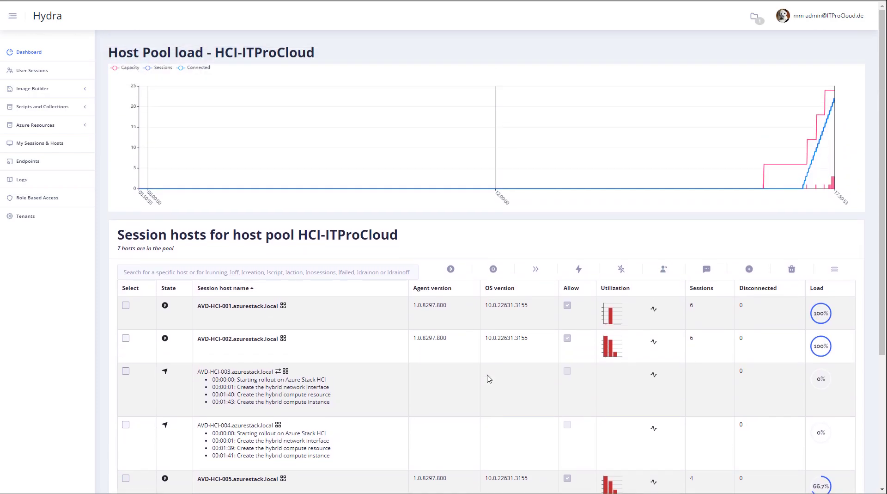
Open session host AVD-HCI-006 from the first entry in the user sessions list and clear the host filter
{"action": "left_click", "coordinate": [54, 73]}
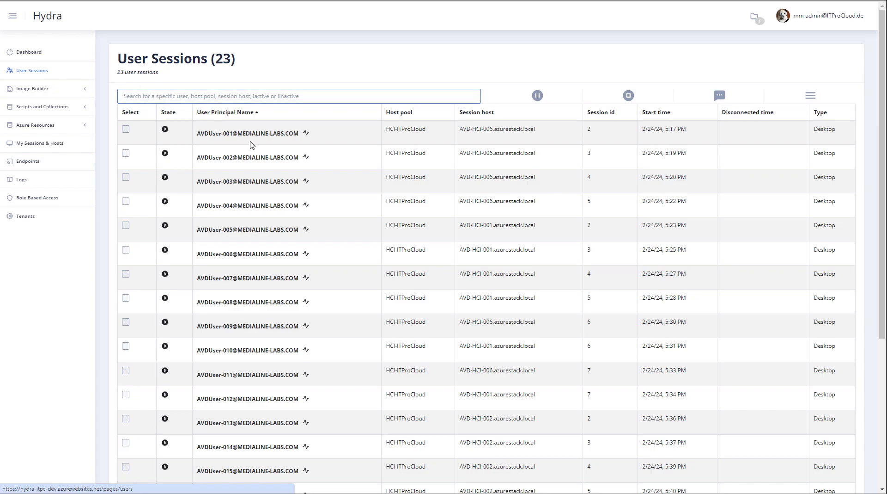
{"action": "left_click", "coordinate": [506, 131]}
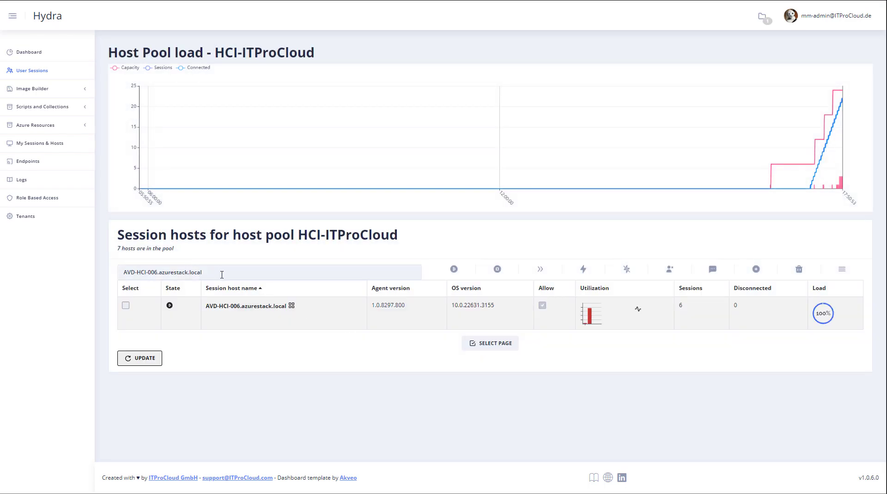
{"action": "left_click_drag", "start_coordinate": [222, 273], "coordinate": [96, 271]}
{"action": "key", "text": "BackSpace"}
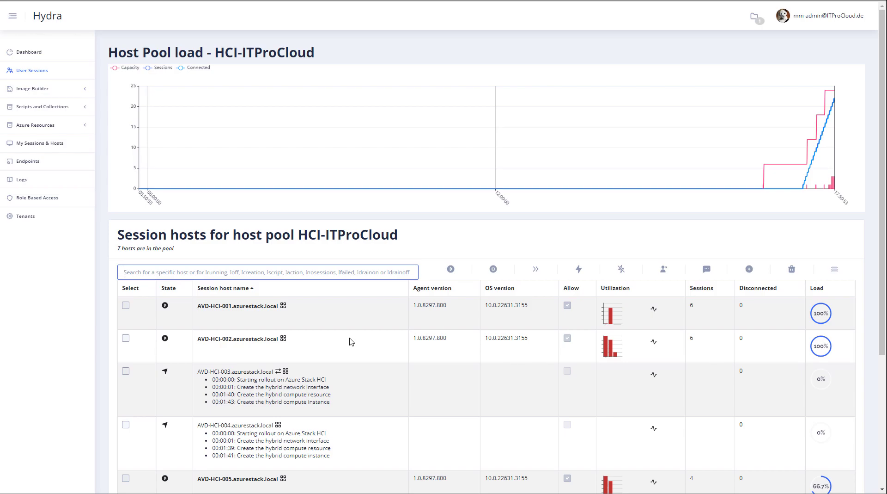
Run the script collection "OS Install Windows Updates - With Shutdown" on session host AVD-HCI-001
{"action": "left_click", "coordinate": [126, 305]}
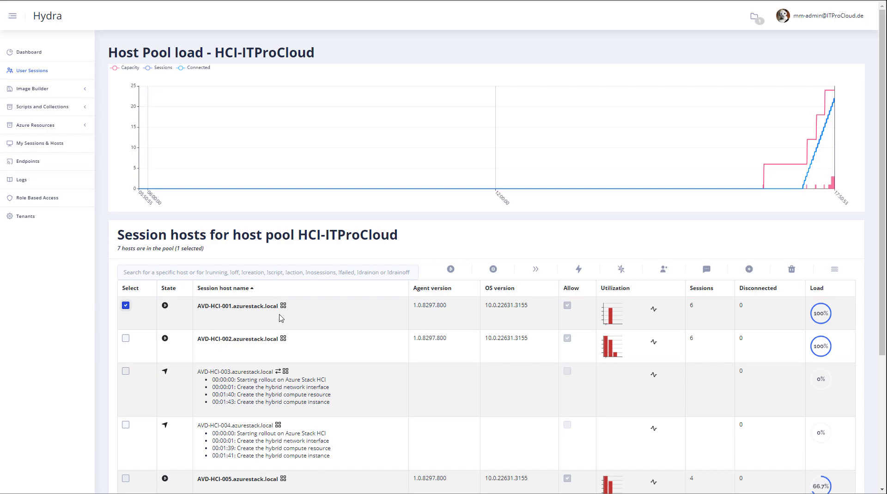
{"action": "left_click", "coordinate": [664, 269]}
{"action": "left_click", "coordinate": [516, 263]}
{"action": "left_click", "coordinate": [835, 270]}
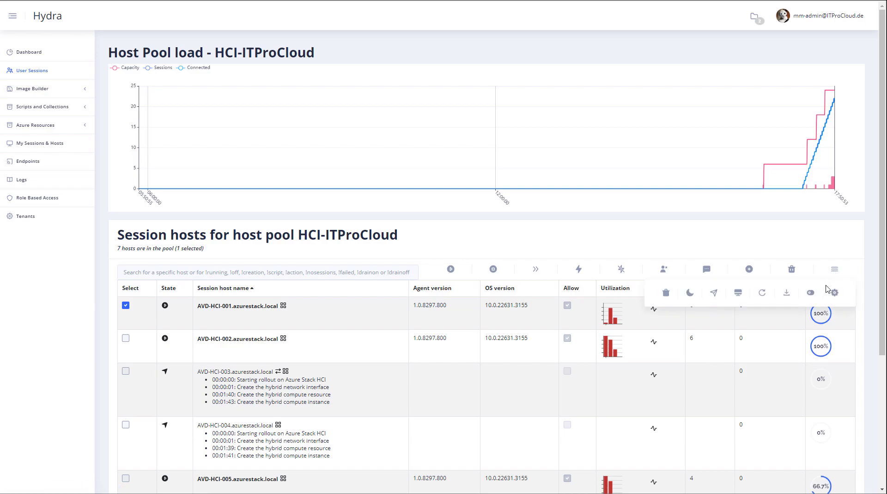
{"action": "left_click", "coordinate": [715, 297]}
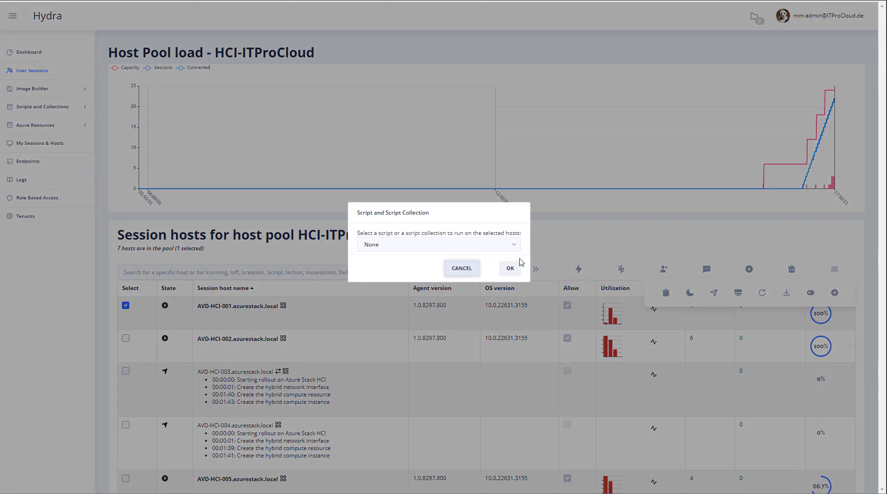
{"action": "left_click", "coordinate": [464, 254]}
{"action": "type", "text": "upda"}
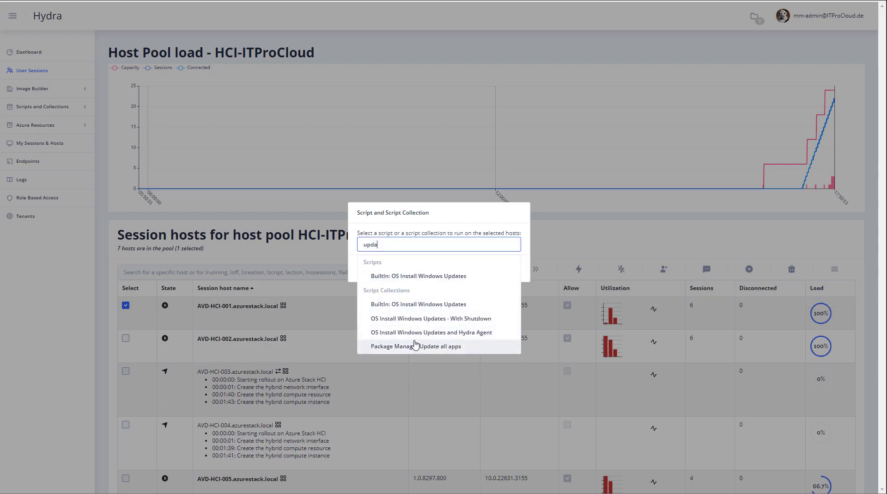
{"action": "left_click", "coordinate": [406, 322]}
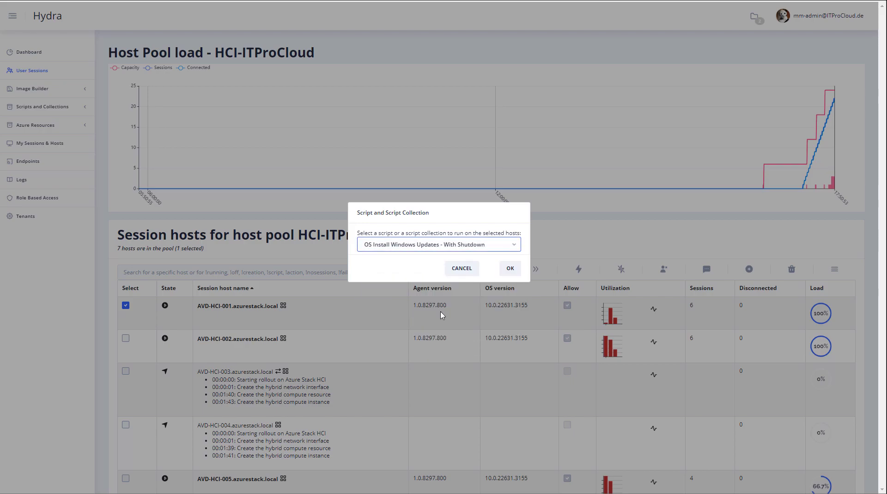
{"action": "left_click", "coordinate": [510, 269]}
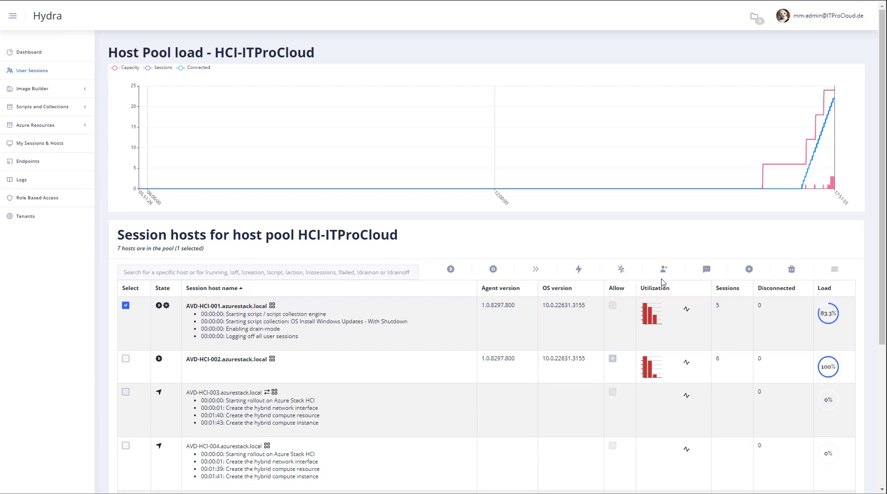
Open the host pool configuration of HCI-ITProCloud and review its script and script collection schedules
{"action": "left_click", "coordinate": [835, 269]}
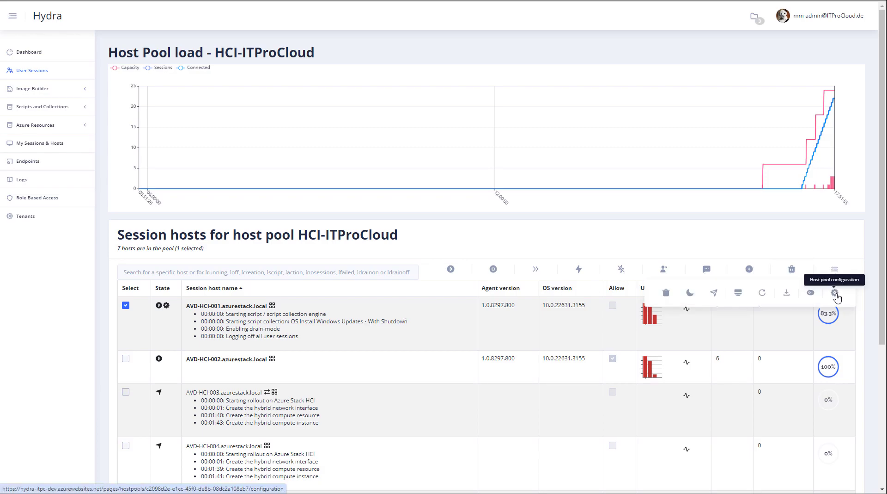
{"action": "left_click", "coordinate": [835, 292]}
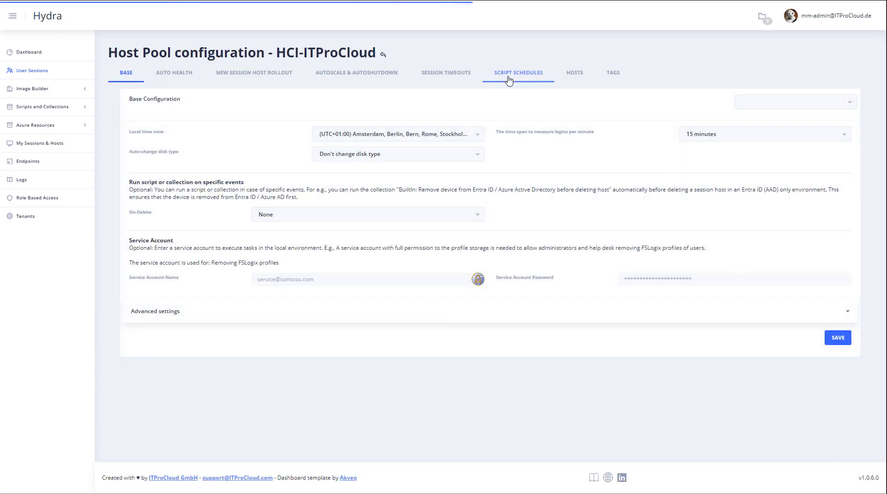
{"action": "left_click", "coordinate": [521, 78]}
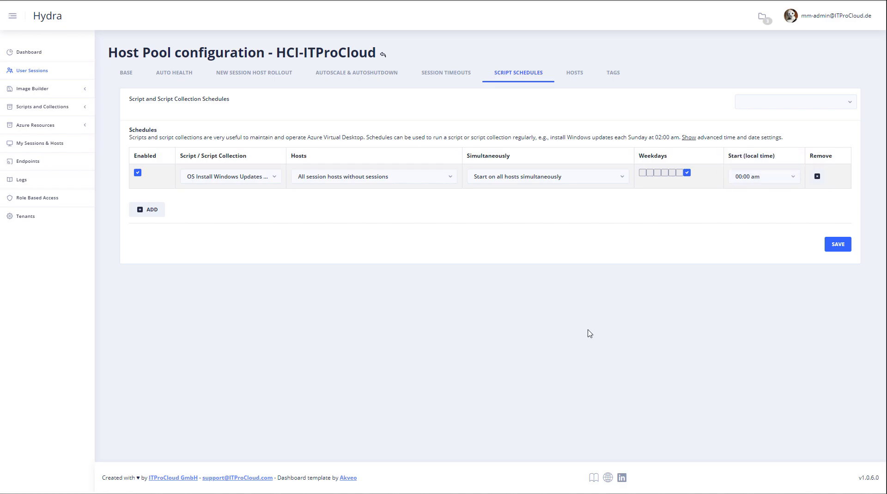
Return to the session hosts of HCI-ITProCloud and clear the AVD-HCI-006.azurestack.local host filter
{"action": "key", "text": "alt+Left"}
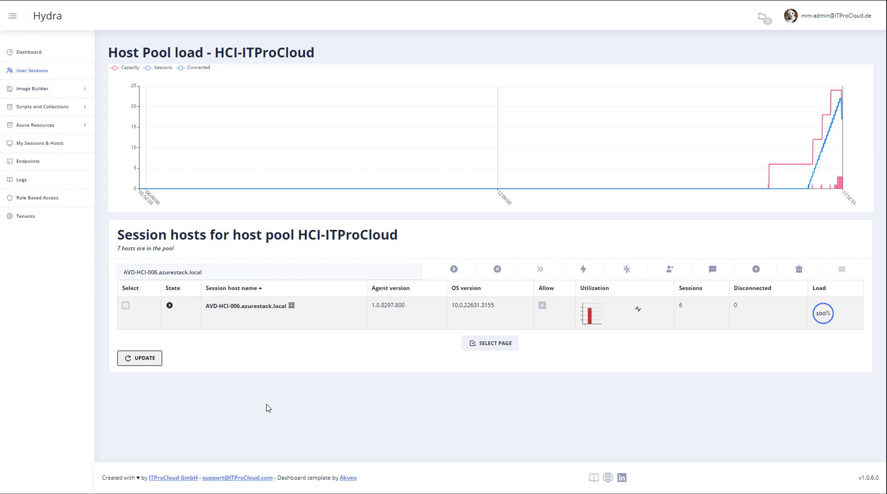
{"action": "left_click_drag", "start_coordinate": [206, 272], "coordinate": [107, 275]}
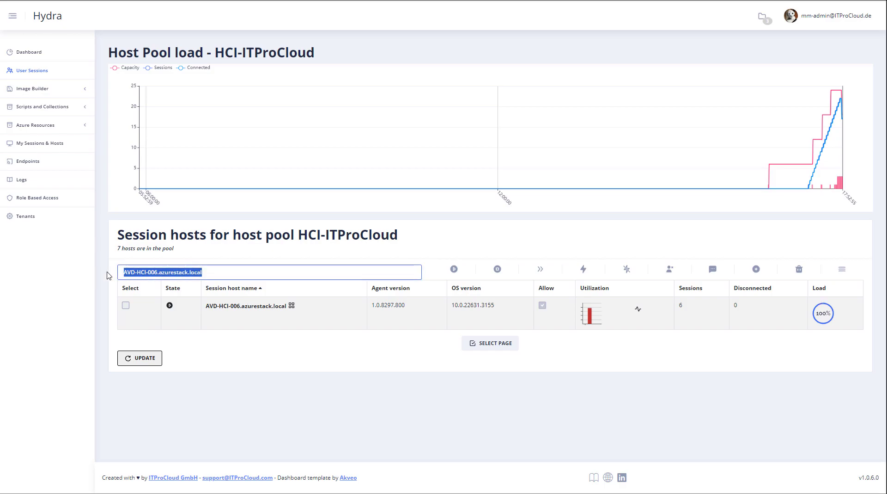
{"action": "key", "text": "BackSpace"}
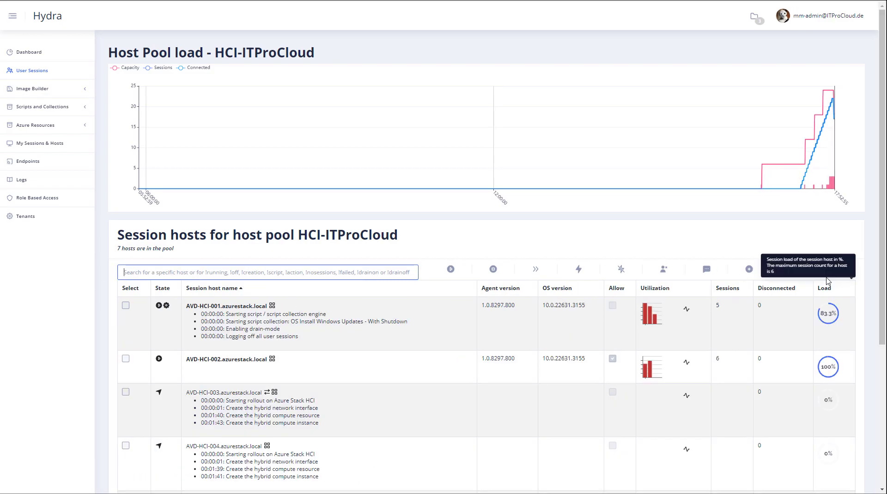
Review the images available for new session host rollouts in the host pool configuration, leaving the selected image as is
{"action": "left_click", "coordinate": [834, 274]}
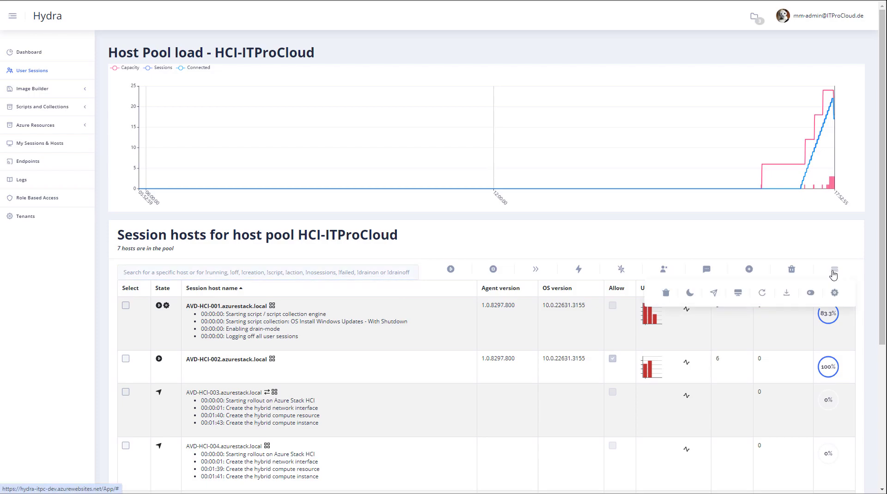
{"action": "left_click", "coordinate": [837, 297]}
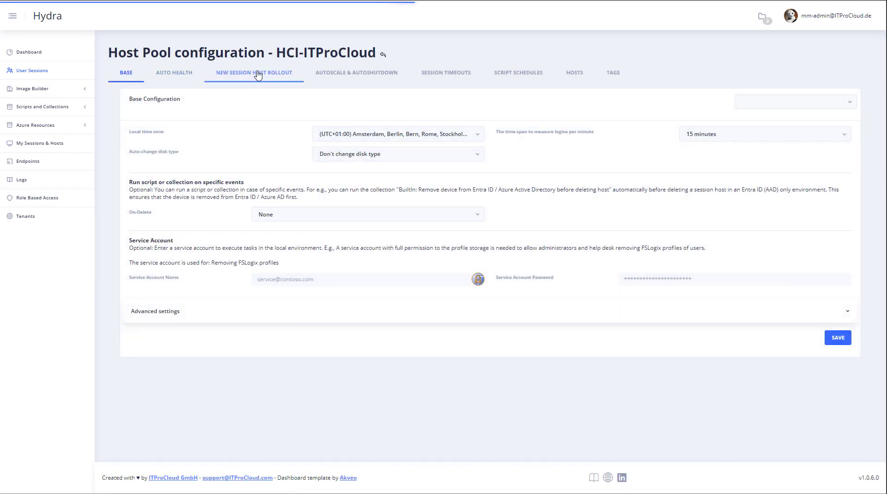
{"action": "left_click", "coordinate": [258, 77]}
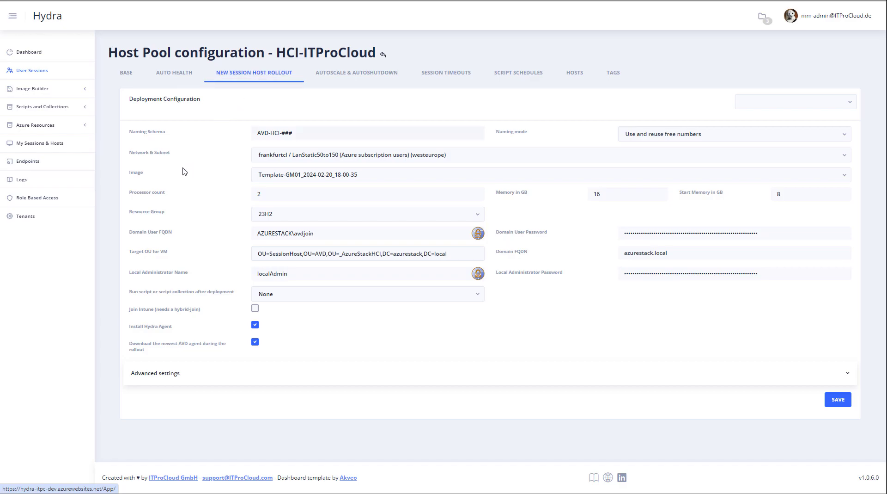
{"action": "left_click", "coordinate": [262, 180]}
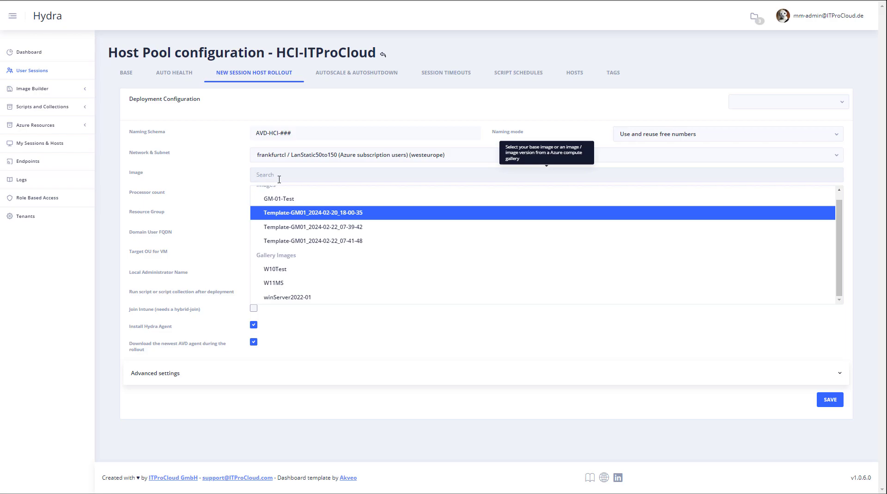
{"action": "scroll", "coordinate": [322, 212], "scroll_direction": "up", "scroll_amount": 1}
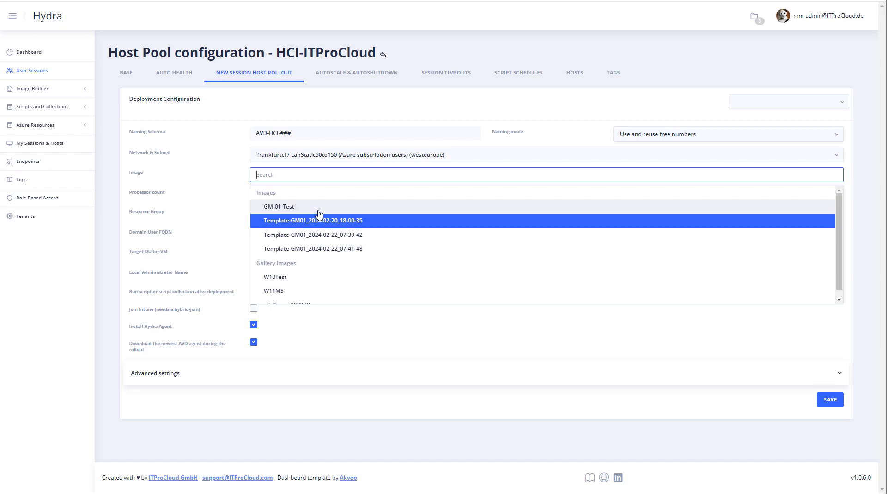
{"action": "left_click", "coordinate": [214, 179]}
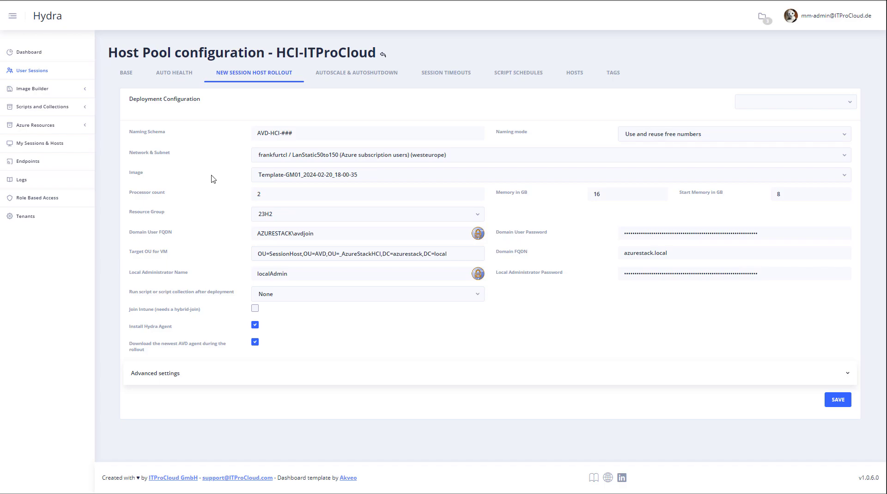
Start creating an image in Image Builder, choosing Azure Stack HCI Enabled Tenant and the virtual machine Template-GM01
{"action": "left_click", "coordinate": [87, 89]}
{"action": "left_click", "coordinate": [54, 109]}
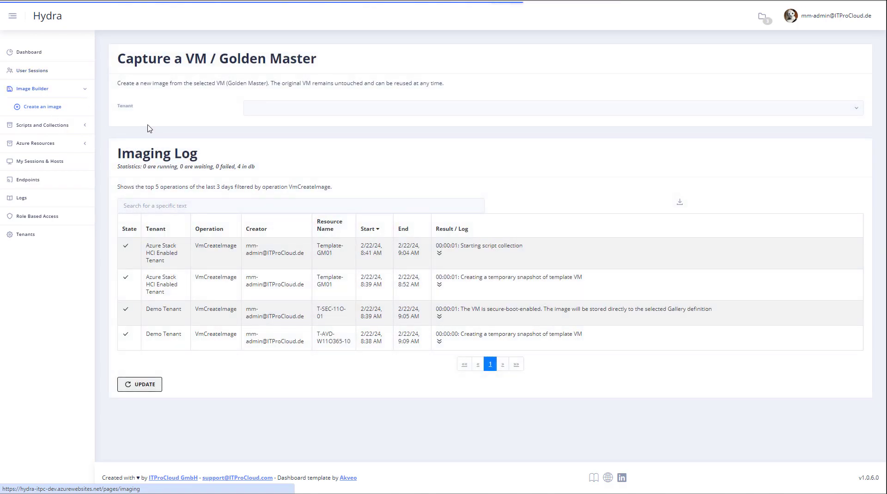
{"action": "left_click", "coordinate": [304, 113]}
{"action": "left_click", "coordinate": [289, 131]}
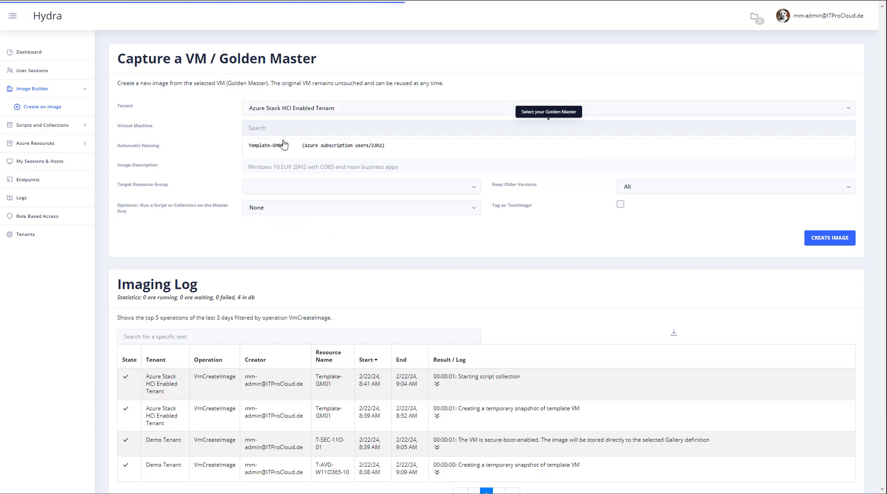
{"action": "left_click", "coordinate": [282, 148]}
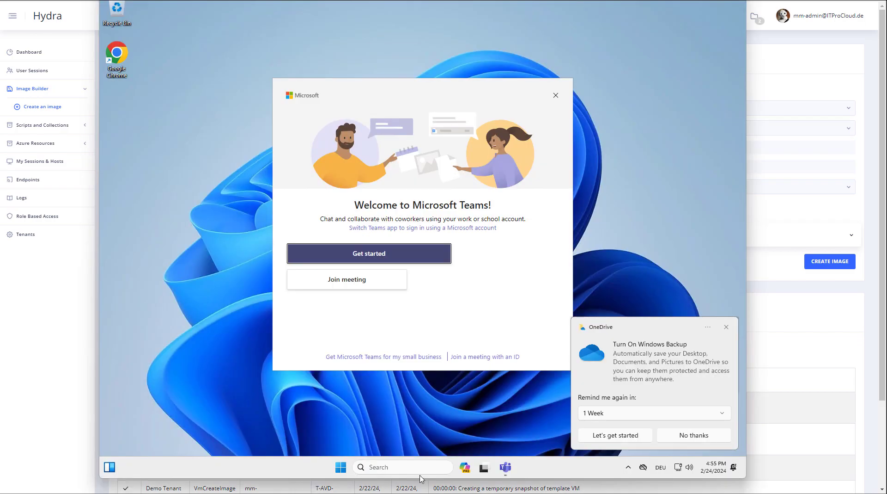
In the golden master's remote session, dismiss the OneDrive and Teams prompts and start Microsoft Edge without signing in
{"action": "left_click", "coordinate": [727, 327]}
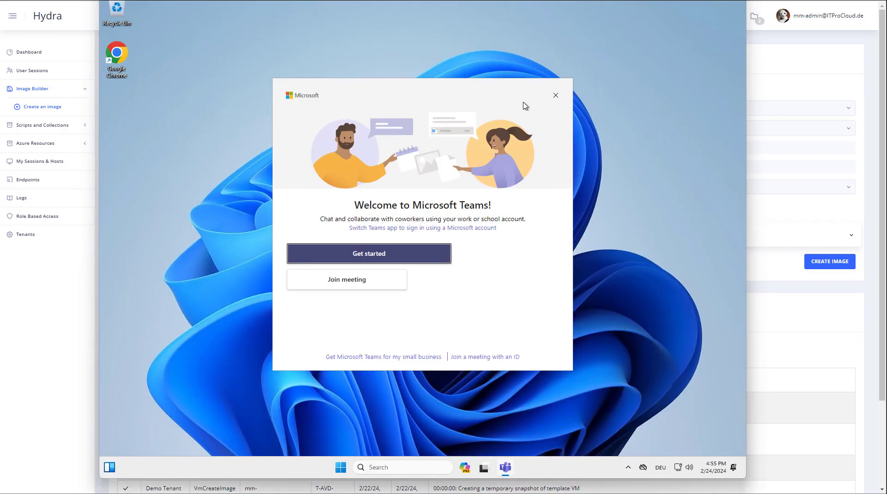
{"action": "left_click", "coordinate": [556, 96]}
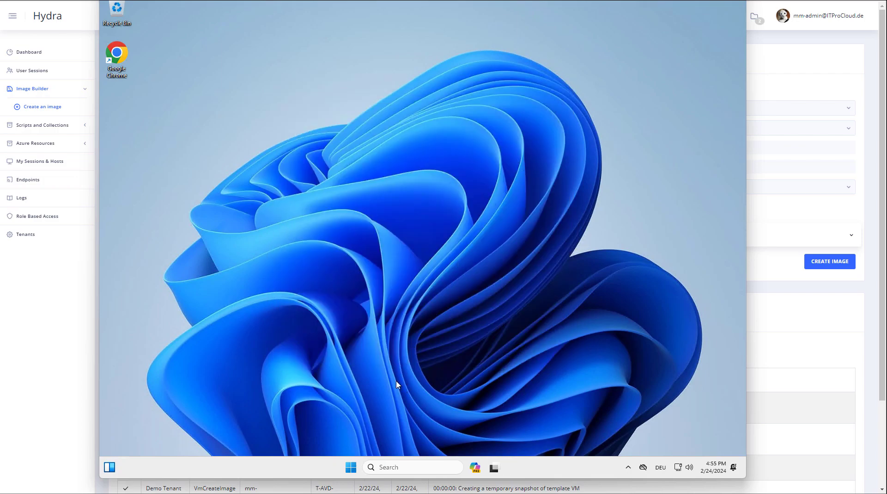
{"action": "left_click", "coordinate": [350, 472]}
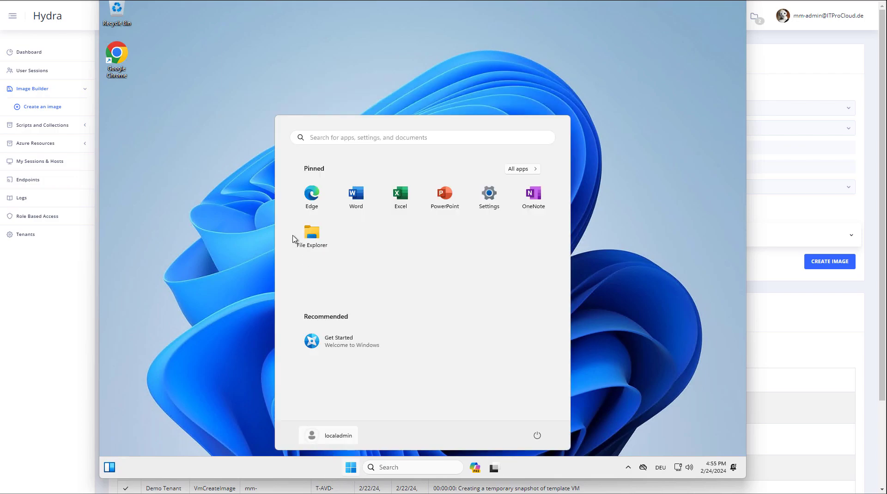
{"action": "left_click", "coordinate": [311, 194]}
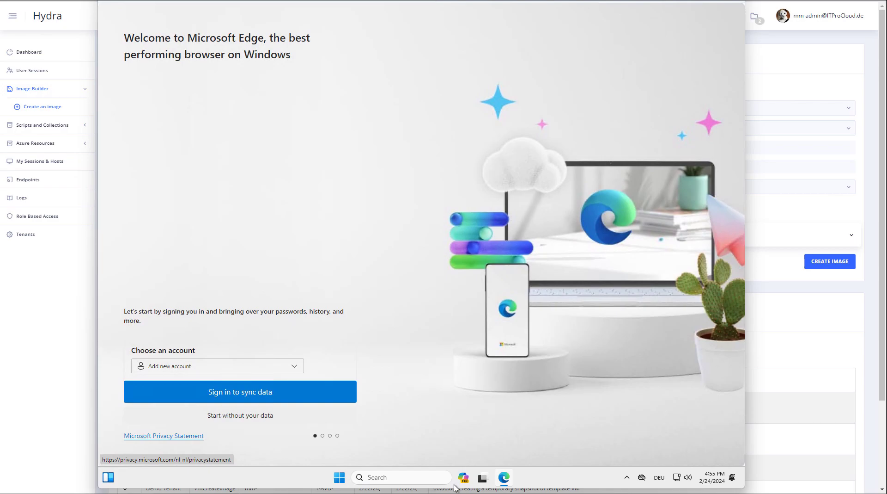
{"action": "left_click", "coordinate": [235, 416]}
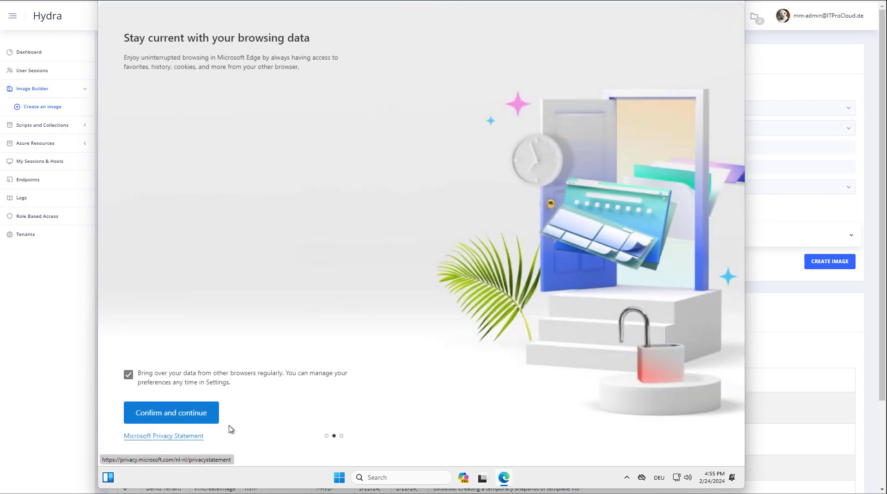
{"action": "left_click", "coordinate": [184, 417]}
{"action": "left_click", "coordinate": [183, 416]}
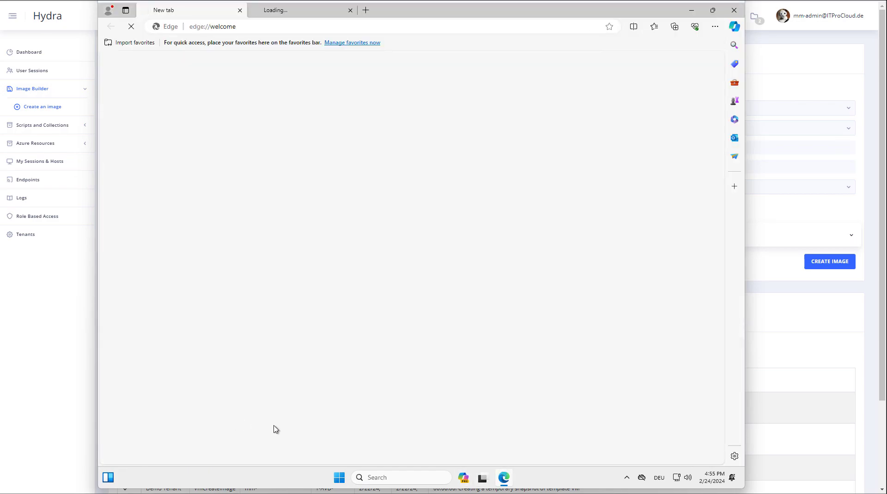
Search the web for ninite and open the ninite.com website
{"action": "left_click", "coordinate": [295, 27]}
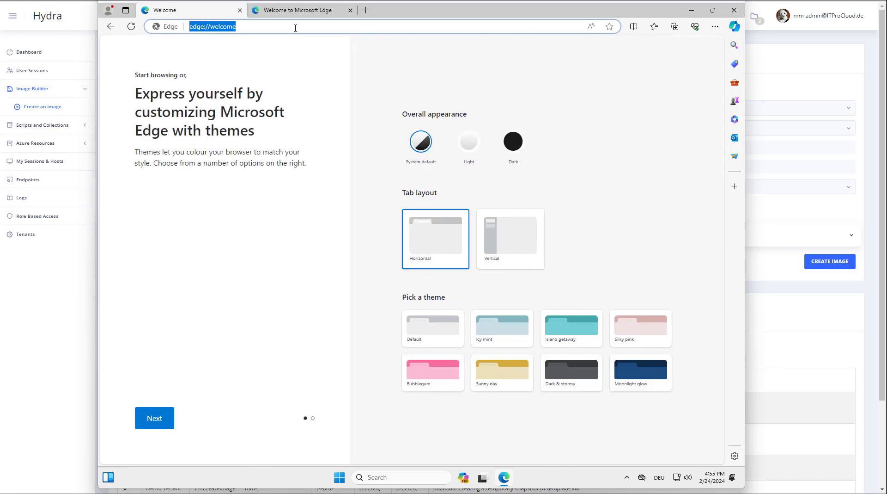
{"action": "type", "text": "ninite"}
{"action": "key", "text": "Return"}
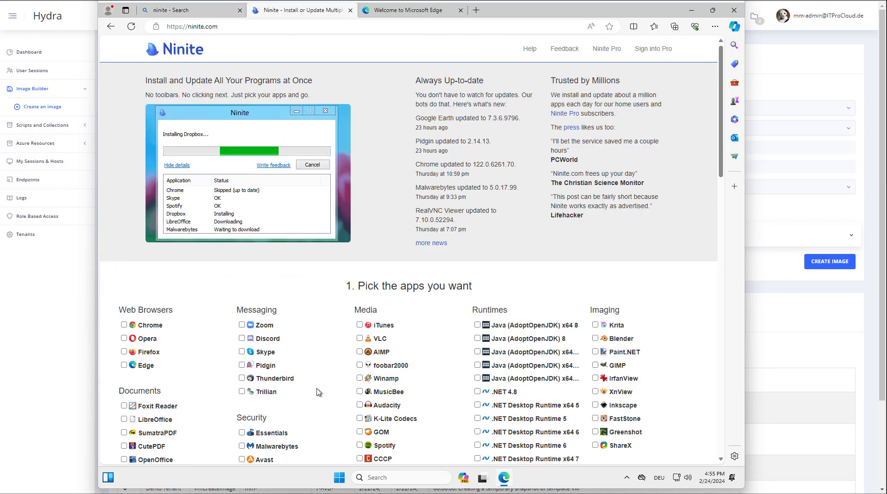
Select Notepad++, FileZilla and Paint.NET as the apps for the custom Ninite installer
{"action": "scroll", "coordinate": [335, 396], "scroll_direction": "down", "scroll_amount": 3}
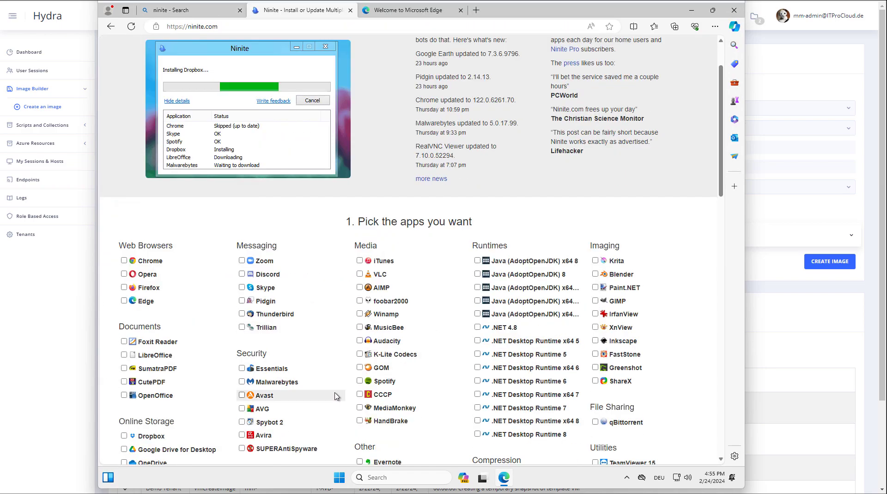
{"action": "scroll", "coordinate": [336, 396], "scroll_direction": "down", "scroll_amount": 2}
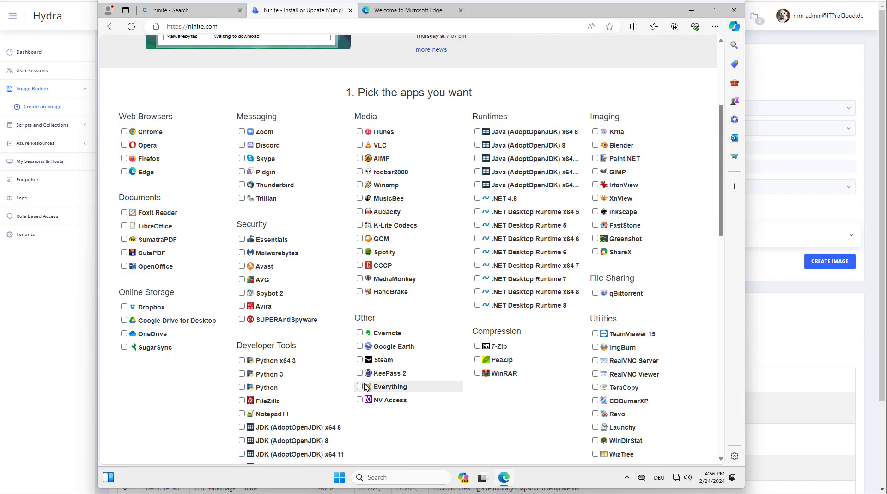
{"action": "left_click", "coordinate": [242, 413]}
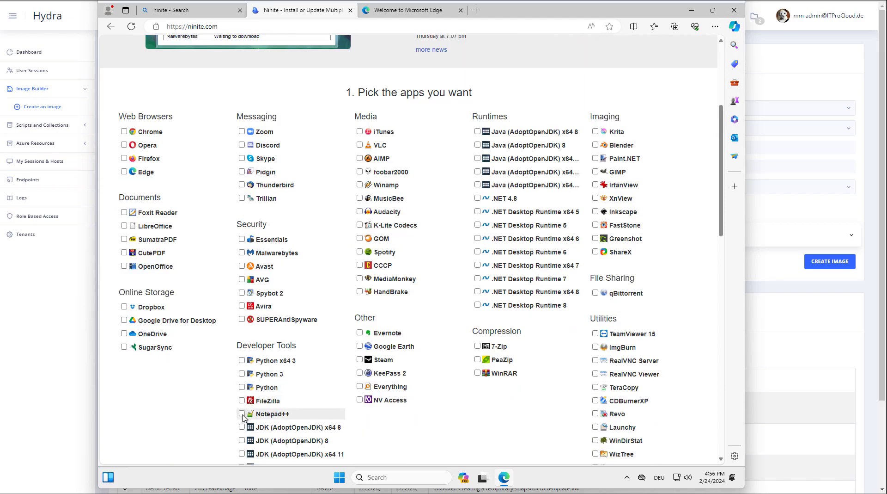
{"action": "left_click", "coordinate": [242, 400]}
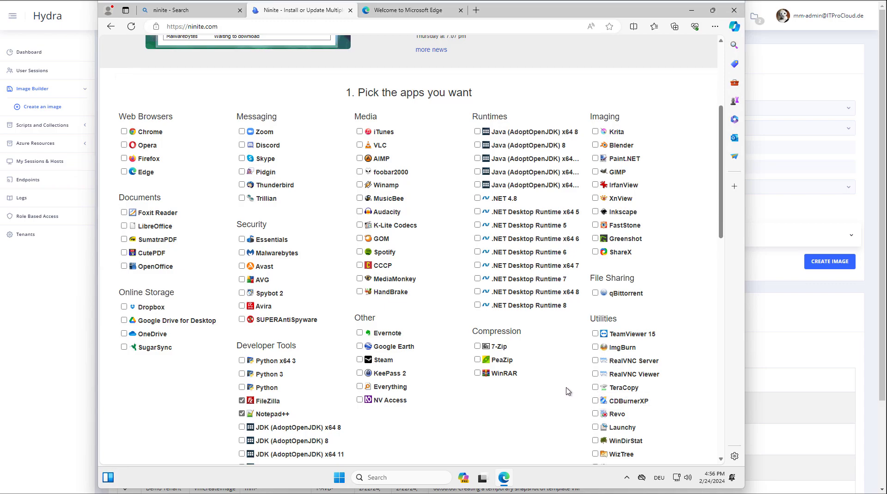
{"action": "left_click", "coordinate": [595, 158]}
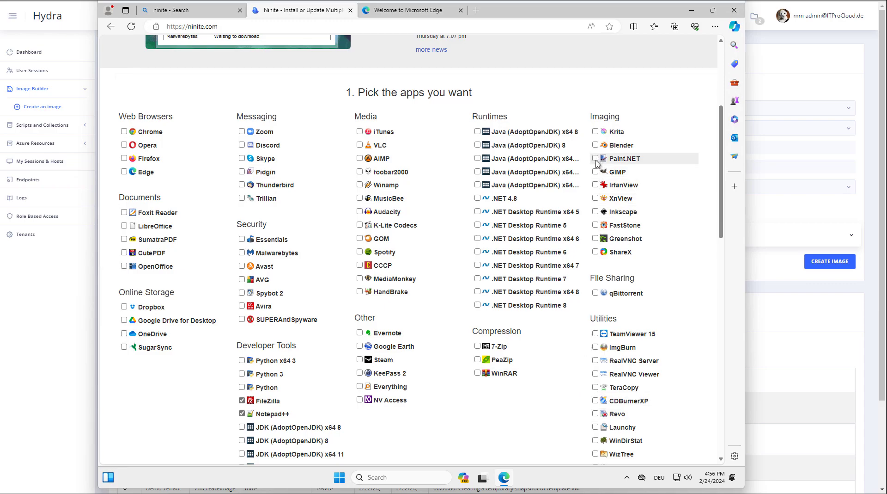
{"action": "scroll", "coordinate": [515, 405], "scroll_direction": "down", "scroll_amount": 2}
{"action": "scroll", "coordinate": [515, 405], "scroll_direction": "down", "scroll_amount": 5}
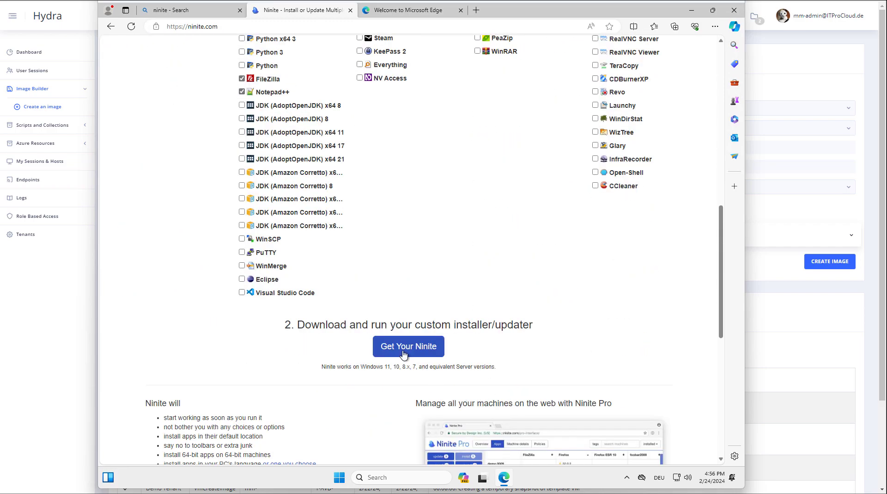
Download and run the custom Ninite installer on the golden master, and minimize the browser
{"action": "left_click", "coordinate": [401, 347]}
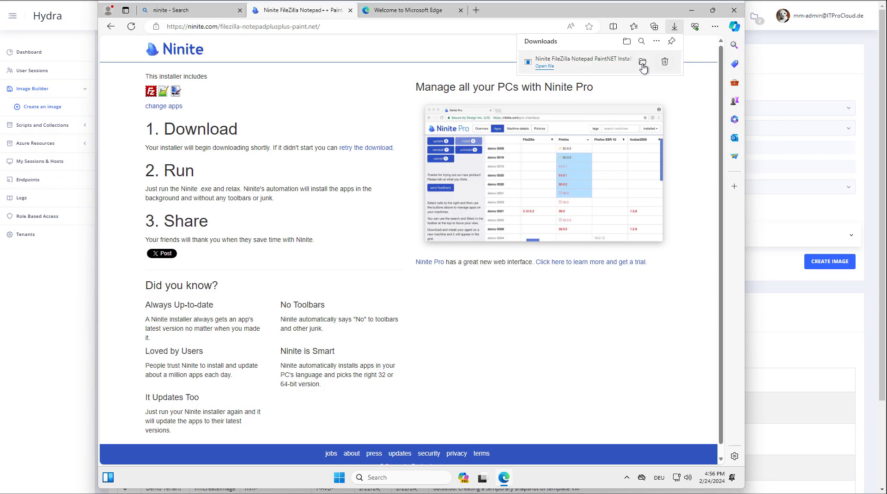
{"action": "left_click", "coordinate": [545, 67]}
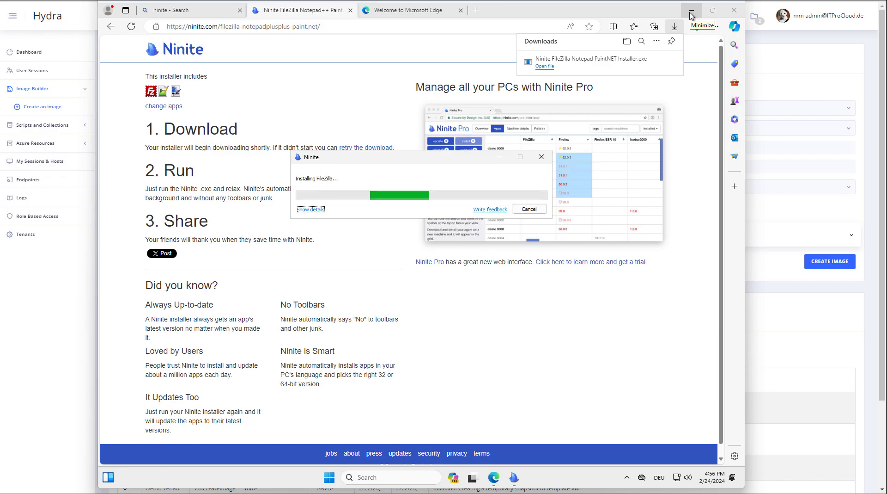
{"action": "left_click", "coordinate": [691, 15]}
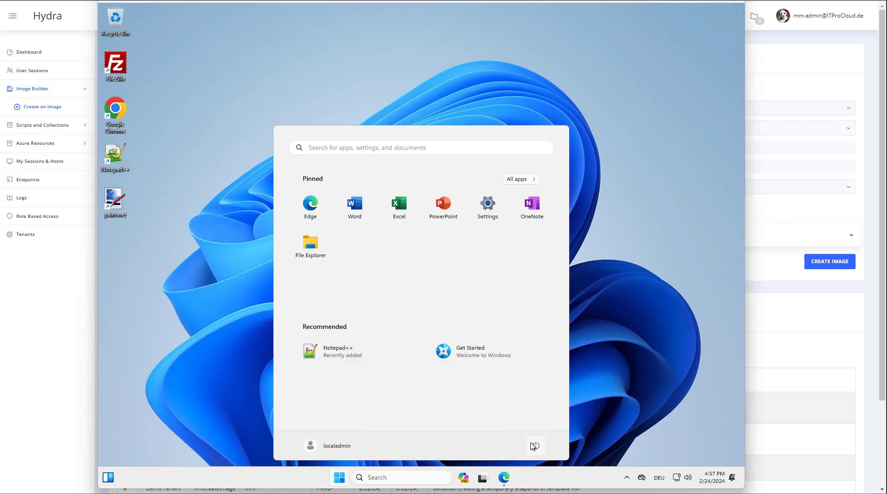
Shut down the golden master virtual machine from its Windows session
{"action": "left_click", "coordinate": [535, 445]}
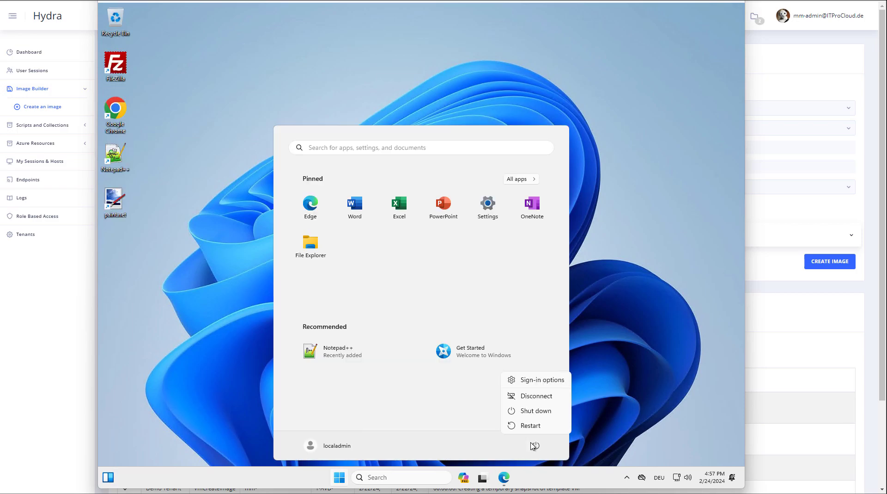
{"action": "left_click", "coordinate": [537, 409]}
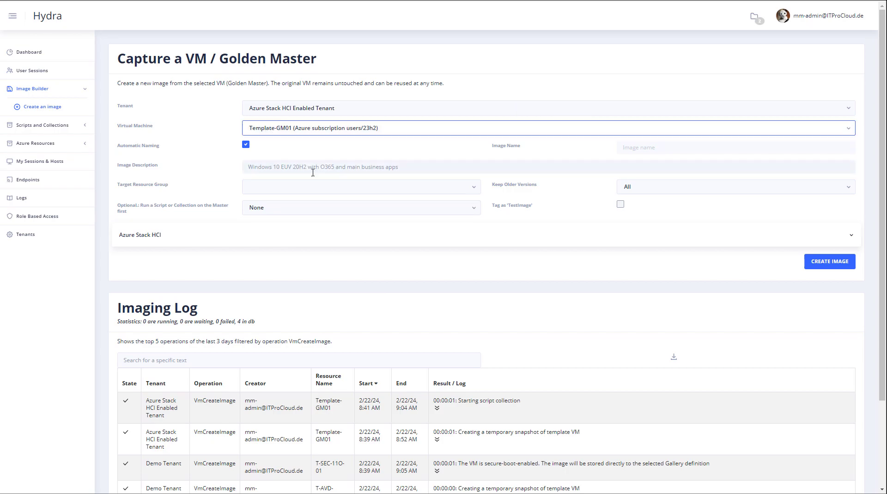
Set the capture's target resource group to 23H2 and the Azure Stack HCI custom location to frankfurtcl
{"action": "left_click", "coordinate": [313, 188]}
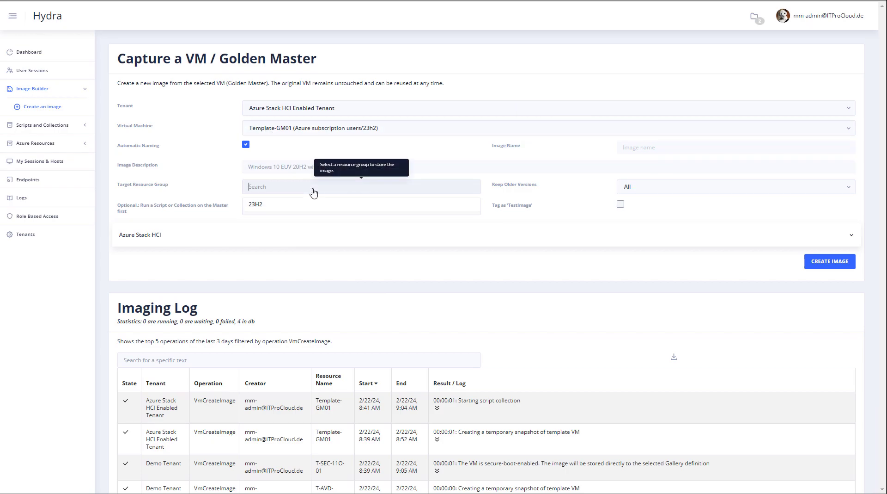
{"action": "left_click", "coordinate": [278, 207]}
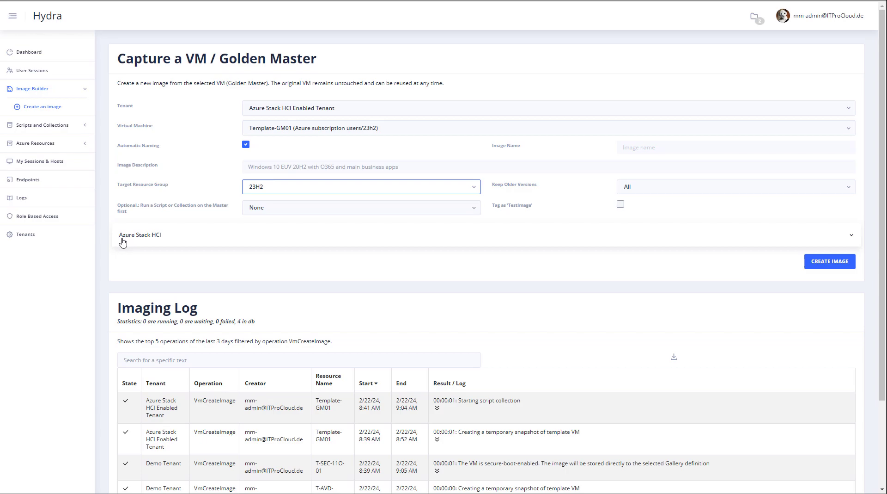
{"action": "left_click", "coordinate": [160, 237]}
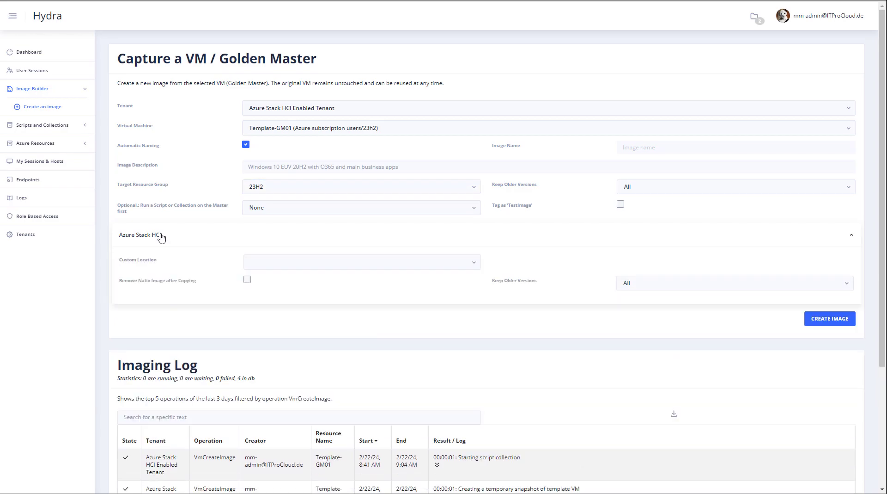
{"action": "left_click", "coordinate": [478, 266]}
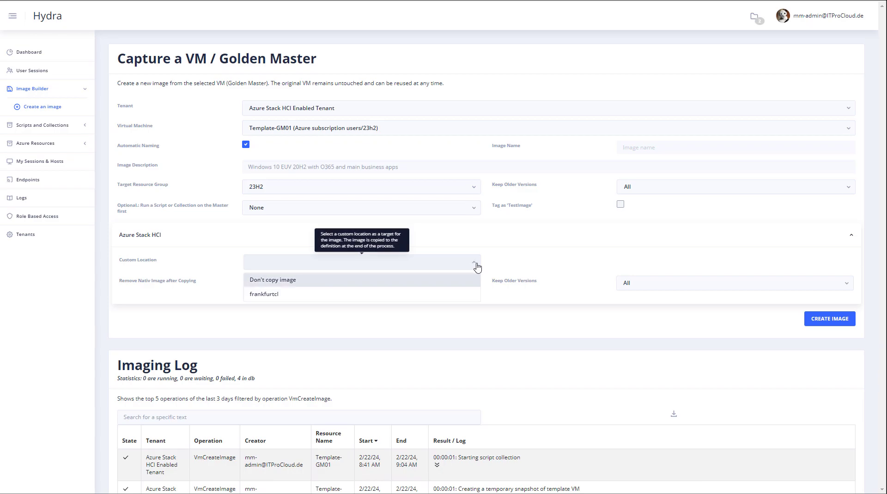
{"action": "left_click", "coordinate": [281, 296]}
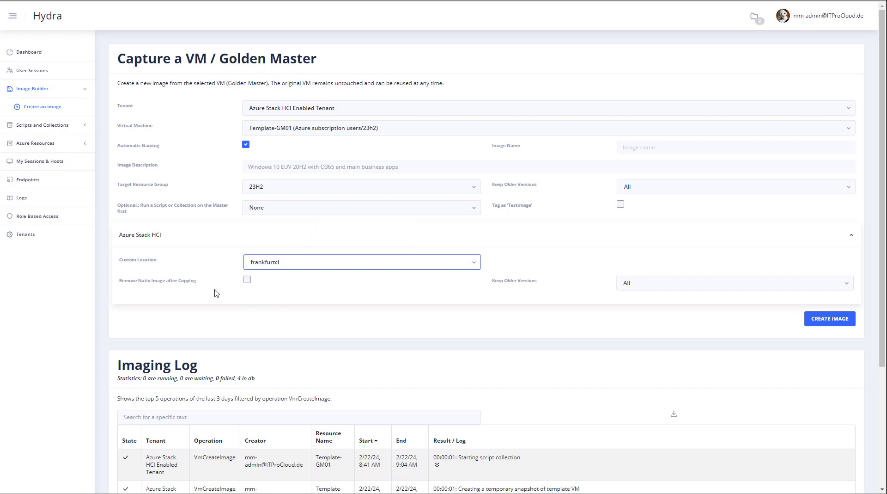
Keep the last 3 versions on Azure Stack HCI, enable removal of the native image after copying, and create the image
{"action": "left_click", "coordinate": [639, 283]}
{"action": "left_click", "coordinate": [647, 329]}
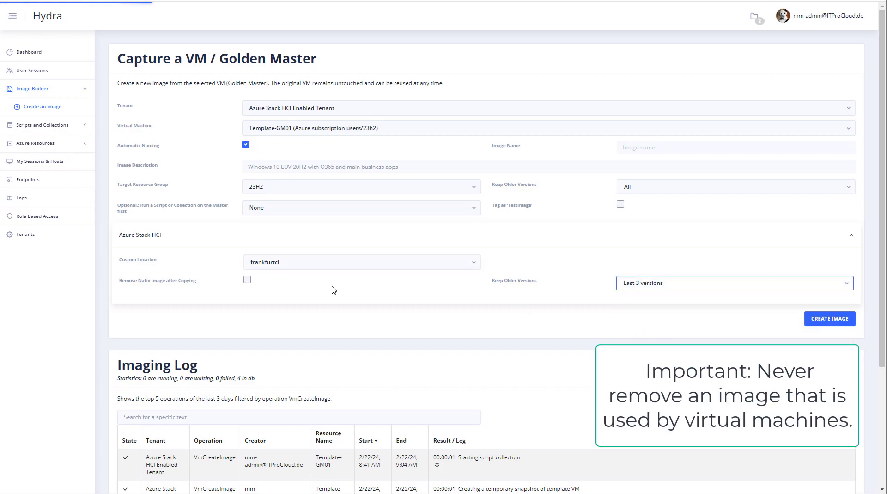
{"action": "left_click", "coordinate": [248, 280]}
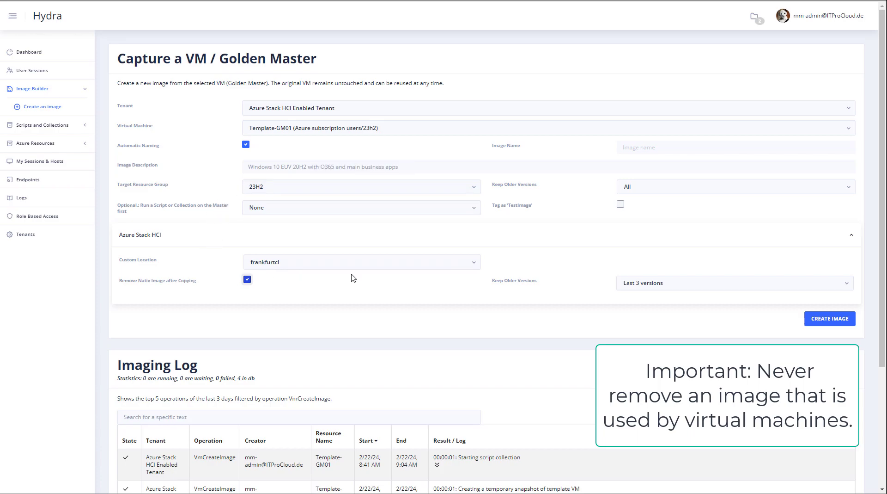
{"action": "left_click", "coordinate": [829, 322]}
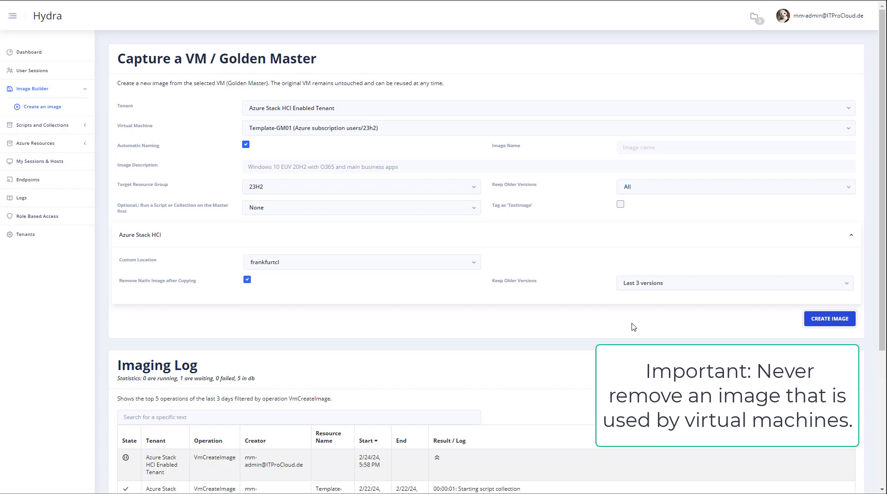
Examine the imaging log of the Template-GM01 capture, including the disk image upload to Azure Stack HCI
{"action": "scroll", "coordinate": [394, 337], "scroll_direction": "down", "scroll_amount": 1}
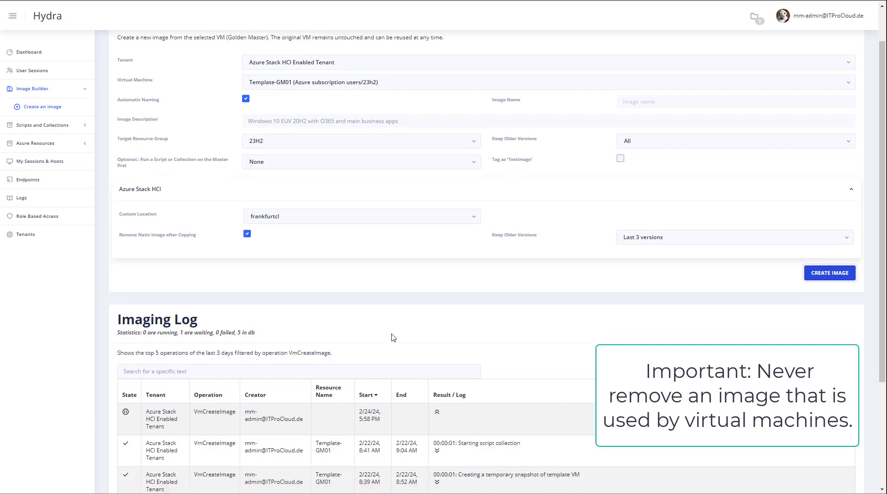
{"action": "scroll", "coordinate": [393, 338], "scroll_direction": "down", "scroll_amount": 4}
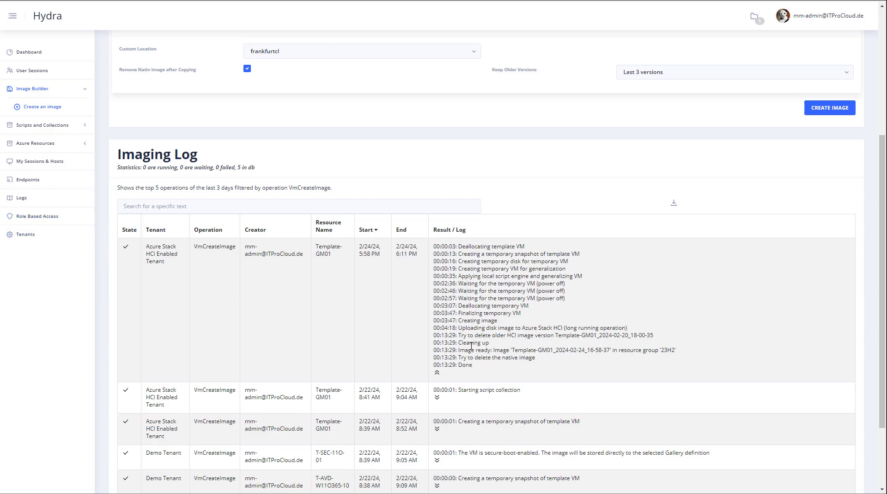
{"action": "left_click_drag", "start_coordinate": [456, 328], "coordinate": [558, 330]}
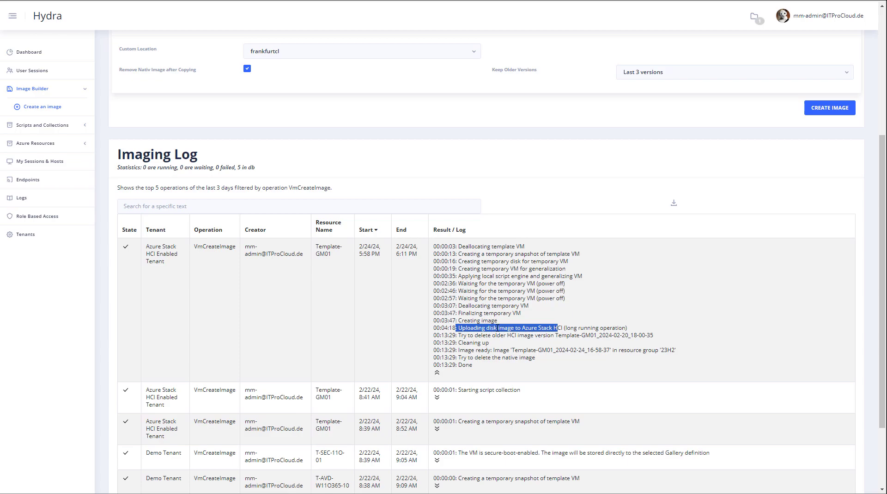
{"action": "left_click", "coordinate": [498, 328]}
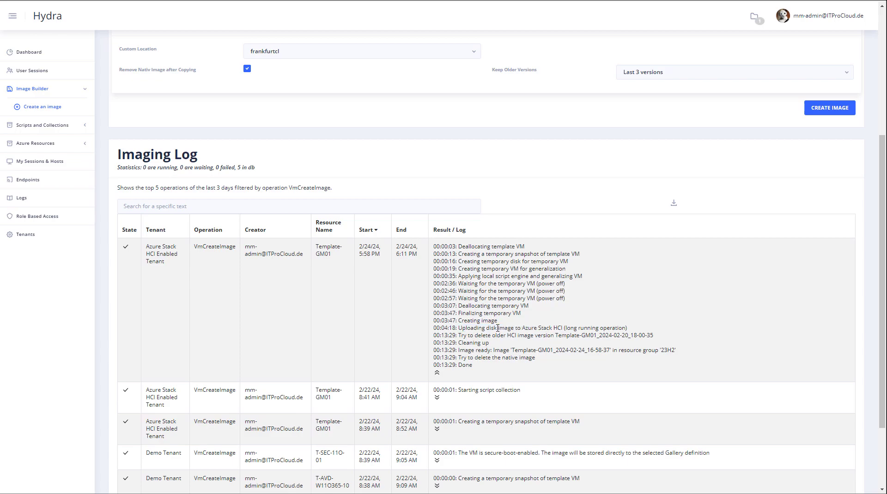
Open the HCI-ITProCloud host pool and begin a new session host rollout with the default rollout configuration disabled
{"action": "left_click", "coordinate": [29, 52]}
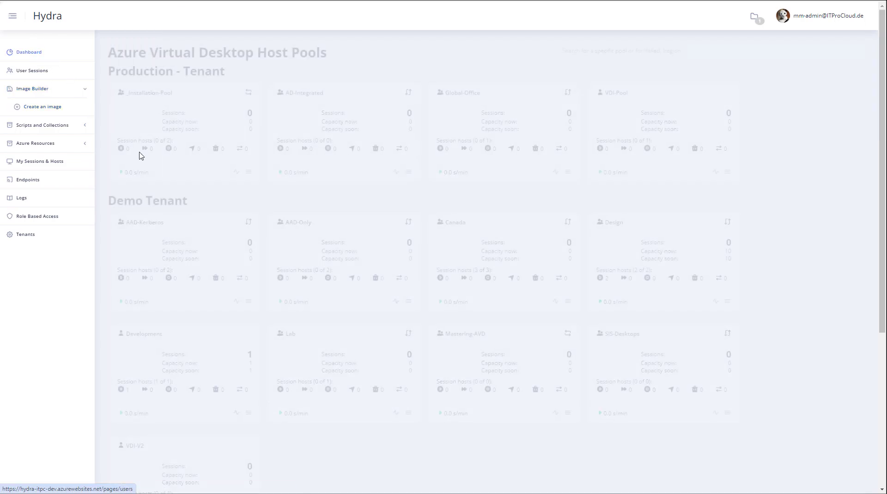
{"action": "scroll", "coordinate": [207, 257], "scroll_direction": "down", "scroll_amount": 5}
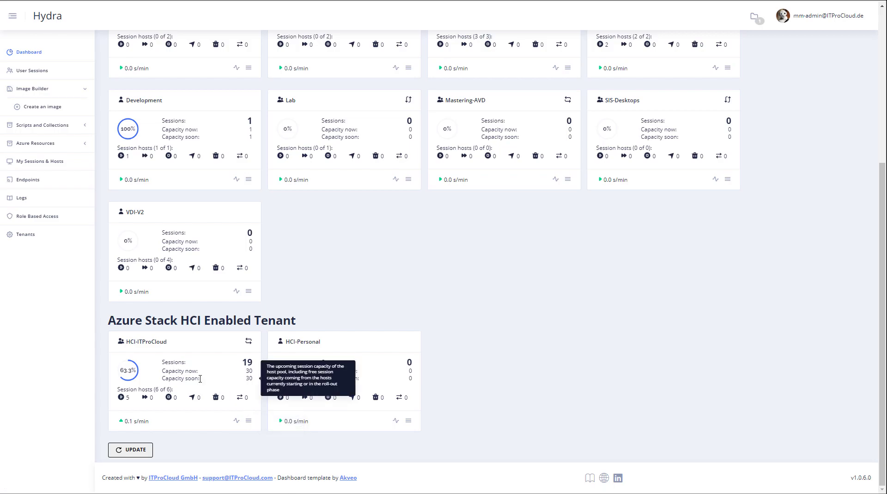
{"action": "left_click", "coordinate": [249, 420]}
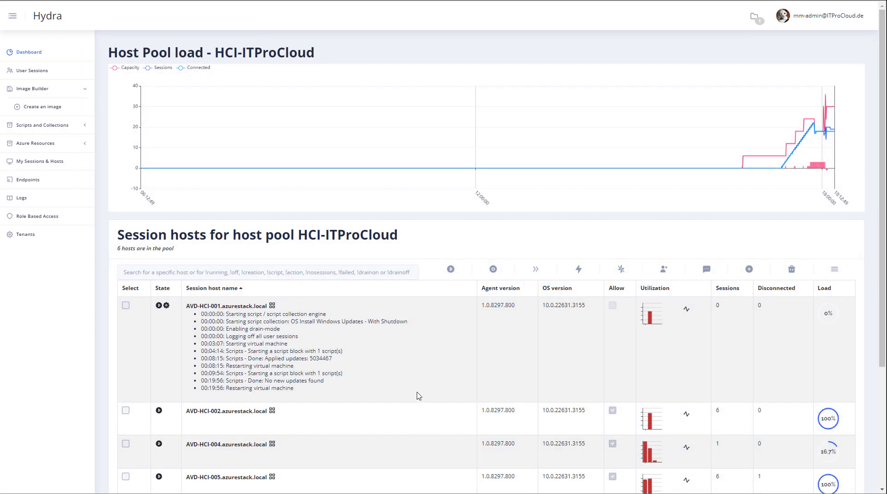
{"action": "left_click", "coordinate": [750, 269]}
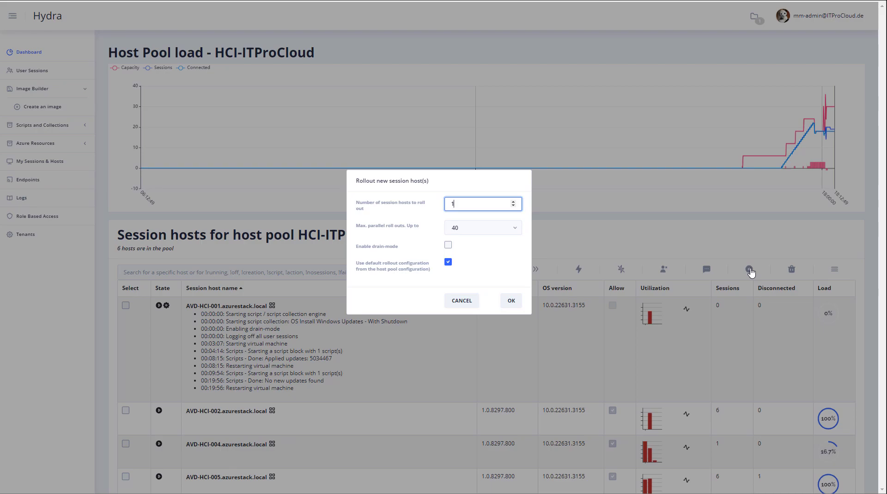
{"action": "left_click", "coordinate": [448, 262]}
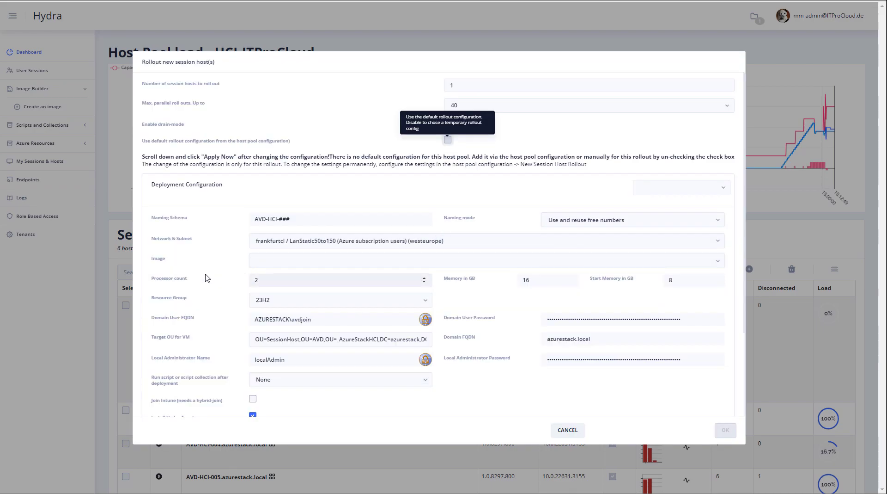
Choose the image Template-GM01_2024-02-24_16-58-37 for the rollout and apply the deployment configuration
{"action": "left_click", "coordinate": [272, 262]}
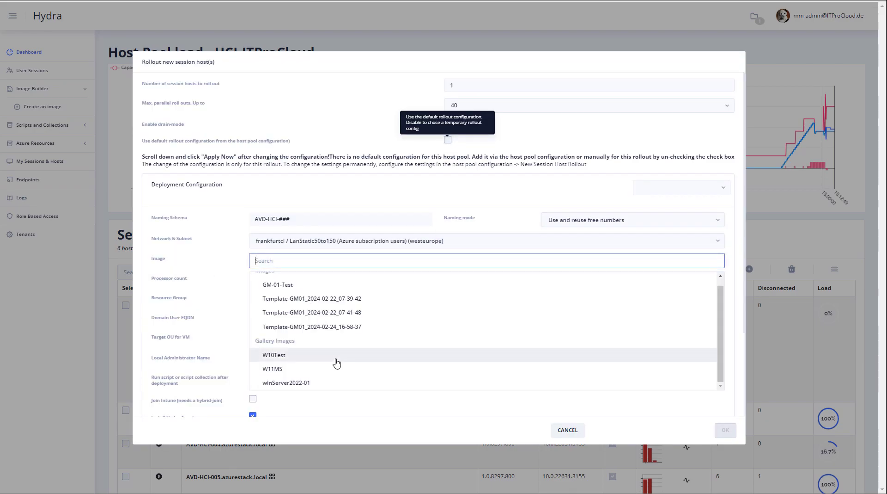
{"action": "left_click", "coordinate": [343, 328]}
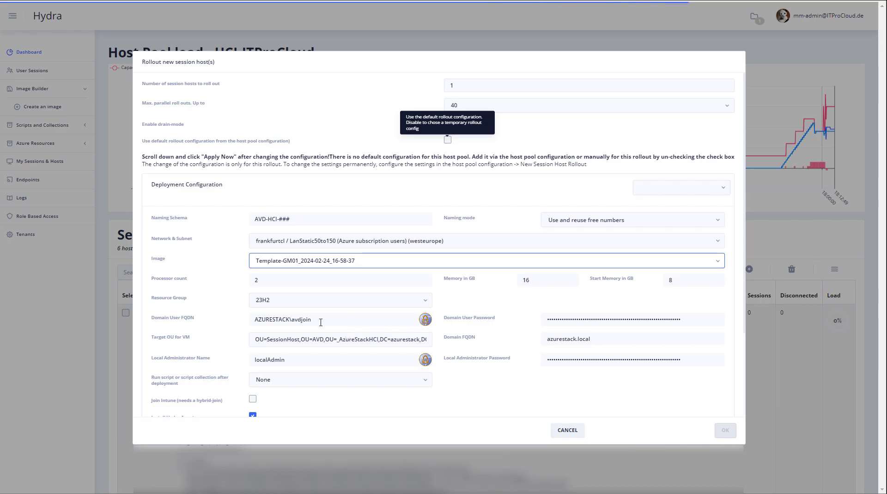
{"action": "left_click", "coordinate": [188, 284]}
{"action": "scroll", "coordinate": [199, 284], "scroll_direction": "down", "scroll_amount": 1}
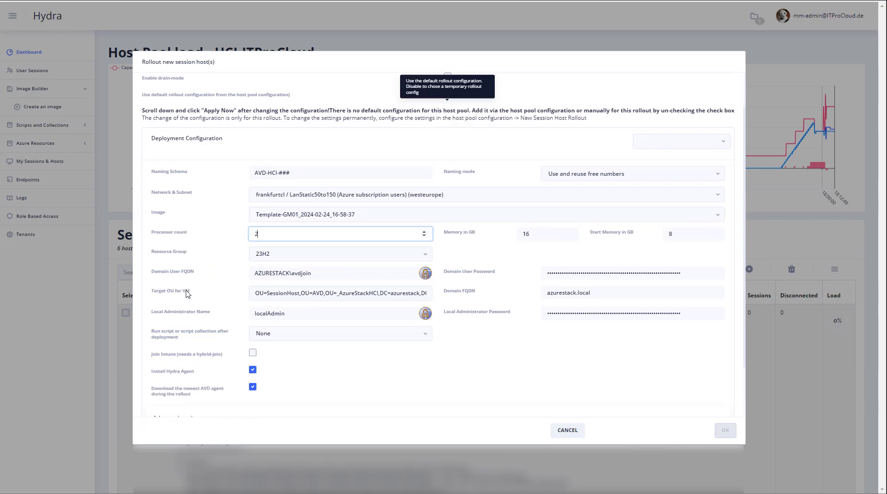
{"action": "scroll", "coordinate": [467, 353], "scroll_direction": "down", "scroll_amount": 2}
{"action": "left_click", "coordinate": [713, 383]}
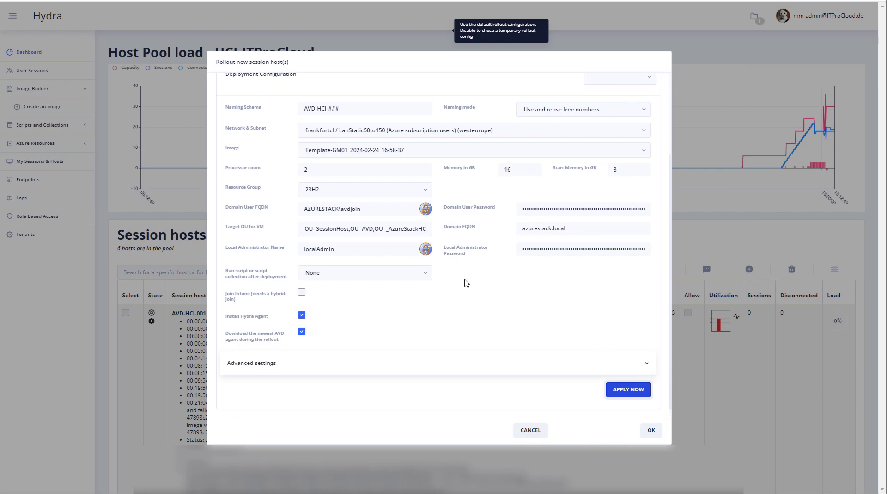
Change the naming schema to AVD-HCI-1##, apply the configuration and start the rollout of one session host
{"action": "left_click_drag", "start_coordinate": [328, 109], "coordinate": [333, 110]}
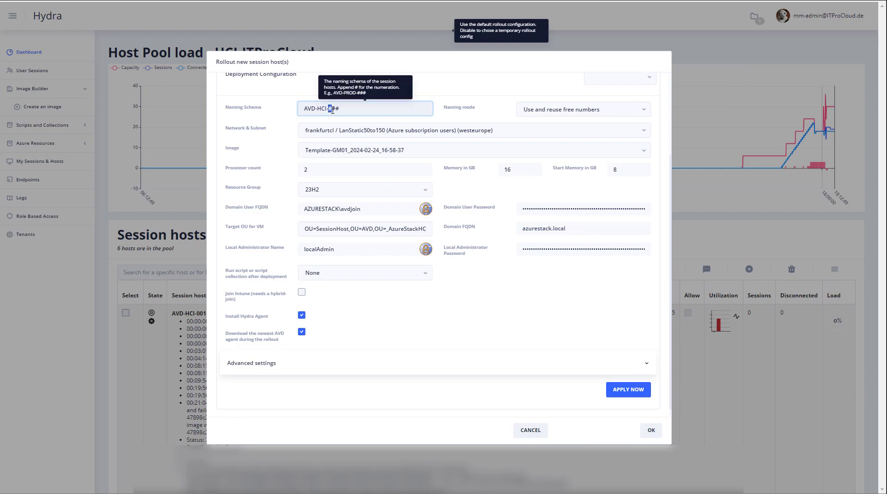
{"action": "type", "text": "1"}
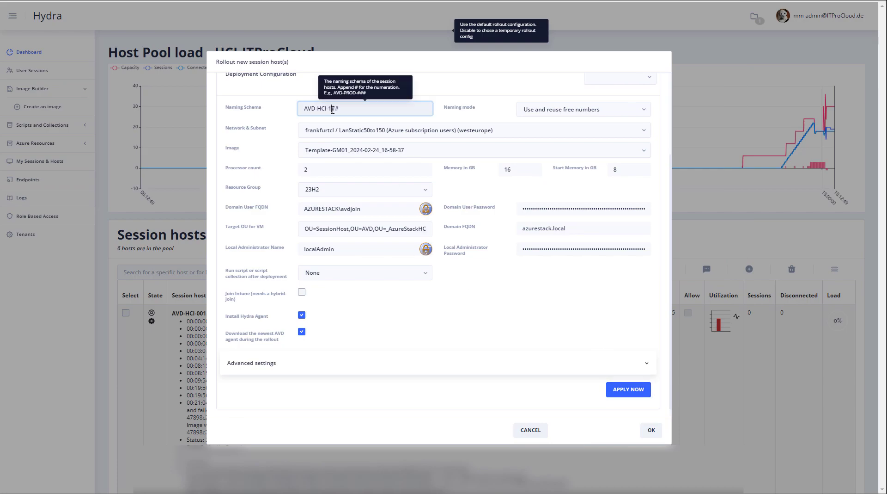
{"action": "left_click", "coordinate": [618, 389]}
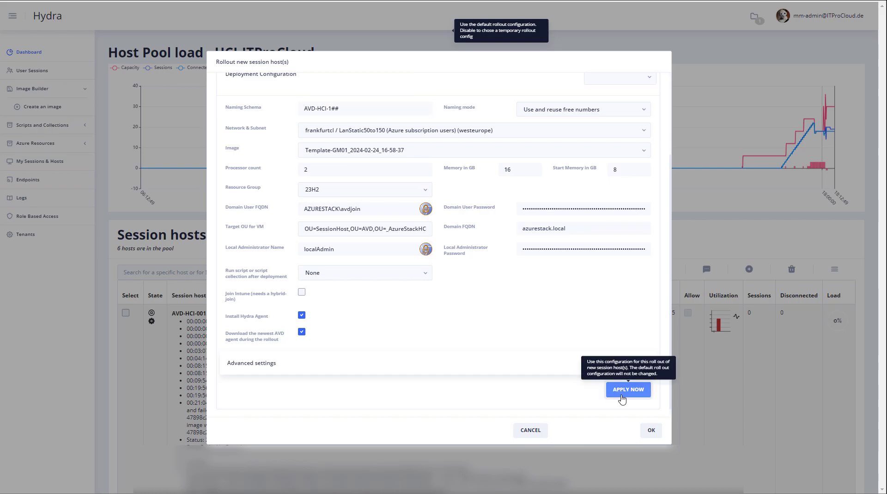
{"action": "left_click", "coordinate": [652, 430]}
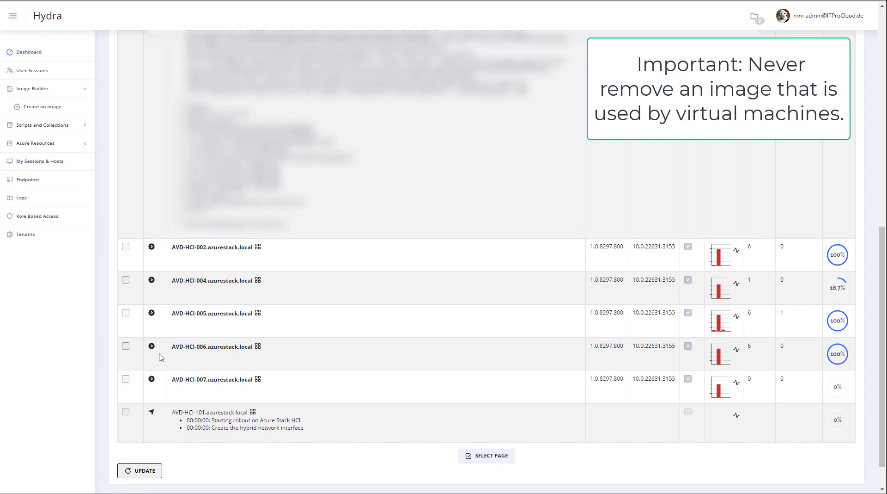
Return to the host pool dashboard and open the HCI-Personal host pool
{"action": "left_click", "coordinate": [44, 54]}
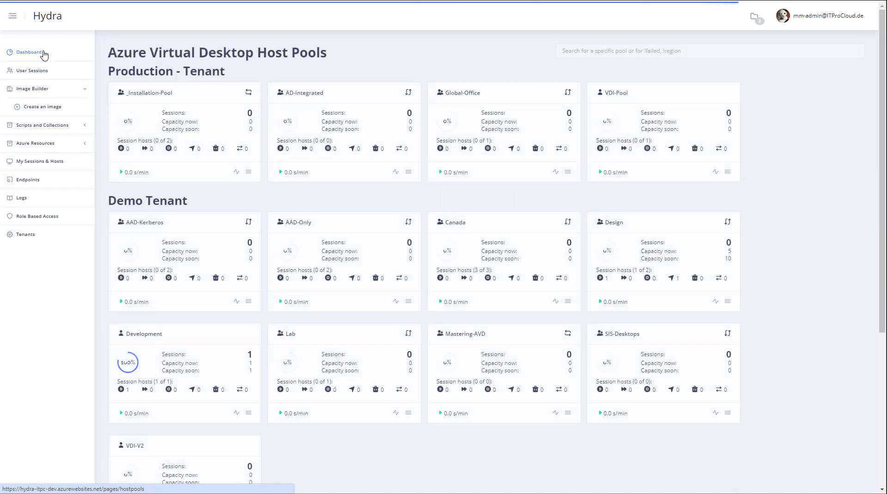
{"action": "scroll", "coordinate": [270, 199], "scroll_direction": "down", "scroll_amount": 5}
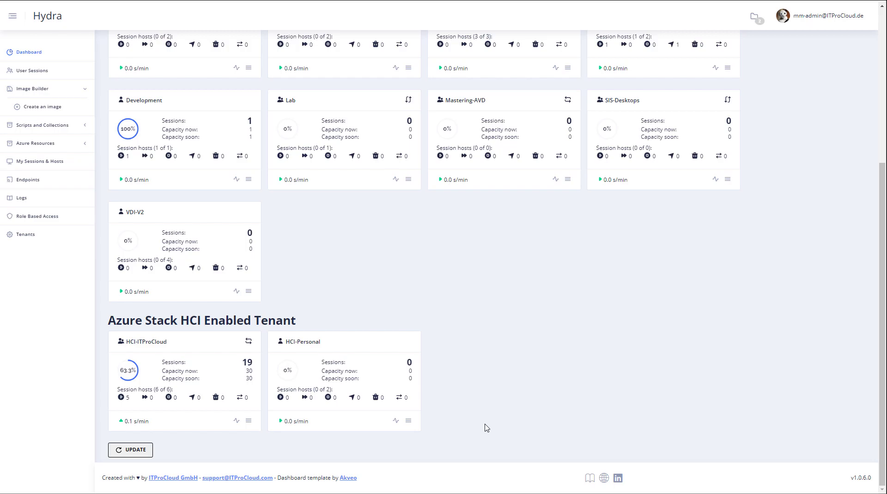
{"action": "left_click", "coordinate": [341, 359]}
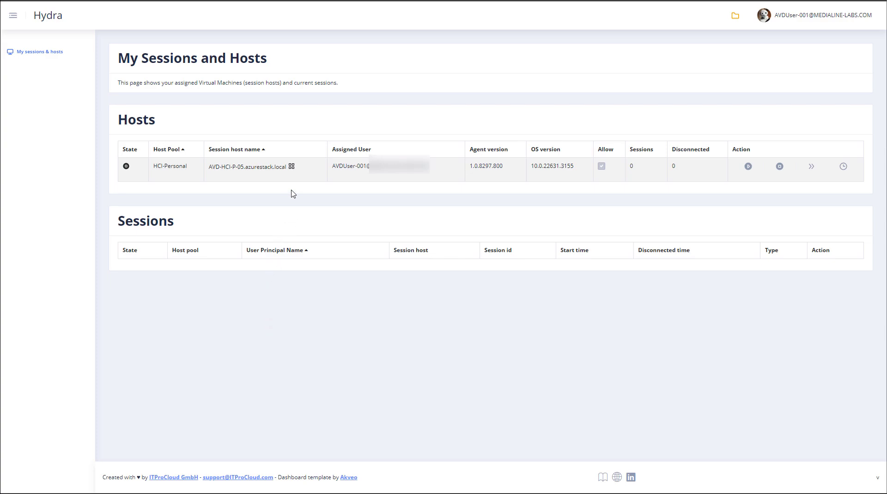
View the auto-start schedule of the personal host AVD-HCI-P-05 and close it without saving
{"action": "mouse_move", "coordinate": [291, 169]}
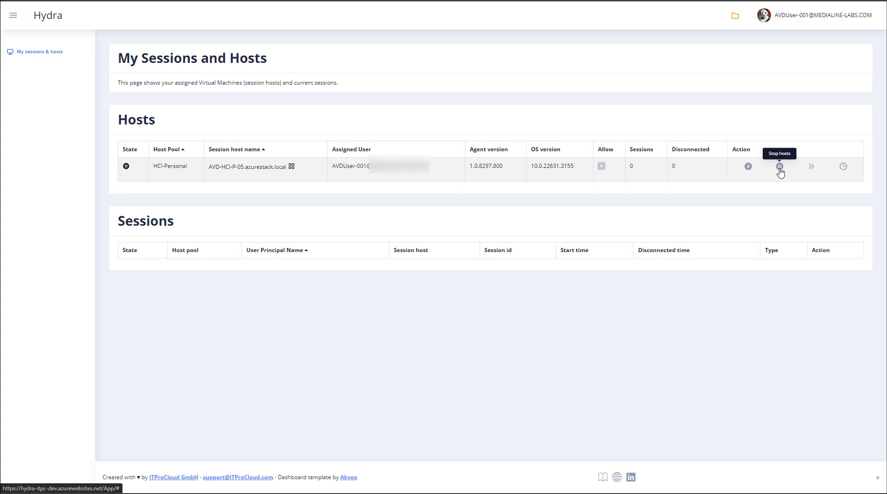
{"action": "left_click", "coordinate": [844, 166]}
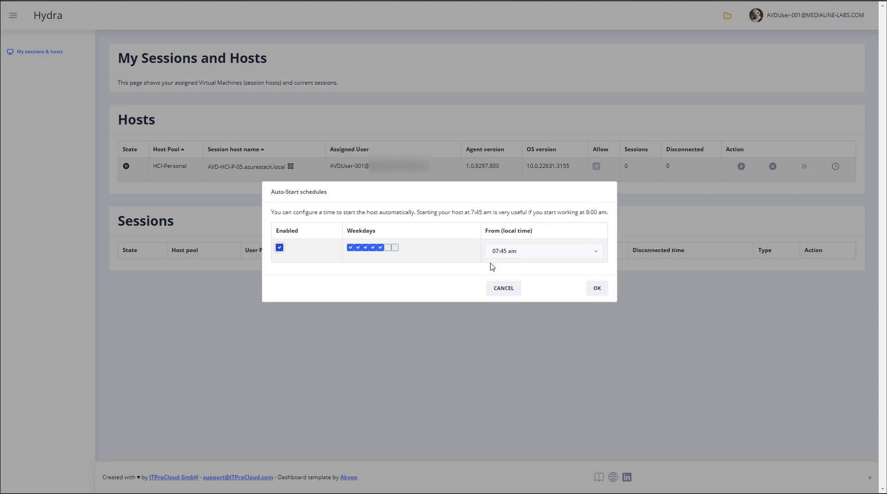
{"action": "left_click", "coordinate": [503, 289]}
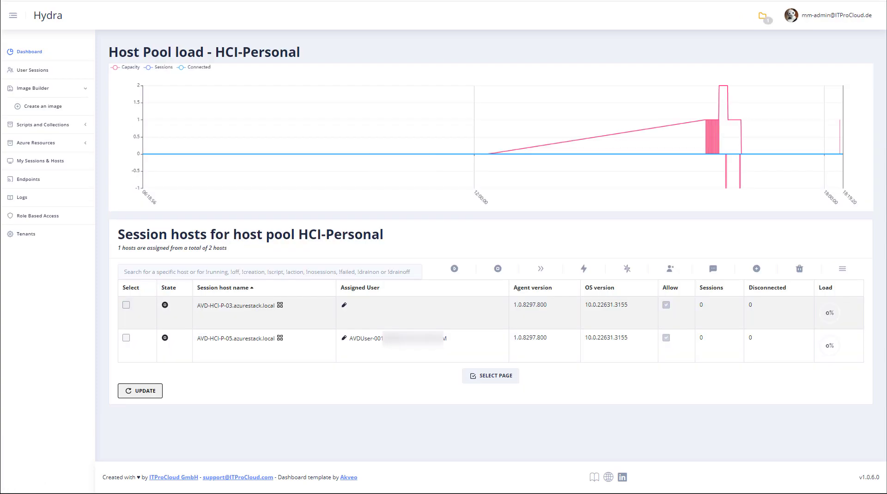
Start creating an image in the Azure Stack HCI Enabled Tenant with Template-GM01 as the golden master VM
{"action": "left_click", "coordinate": [53, 109]}
{"action": "left_click", "coordinate": [328, 111]}
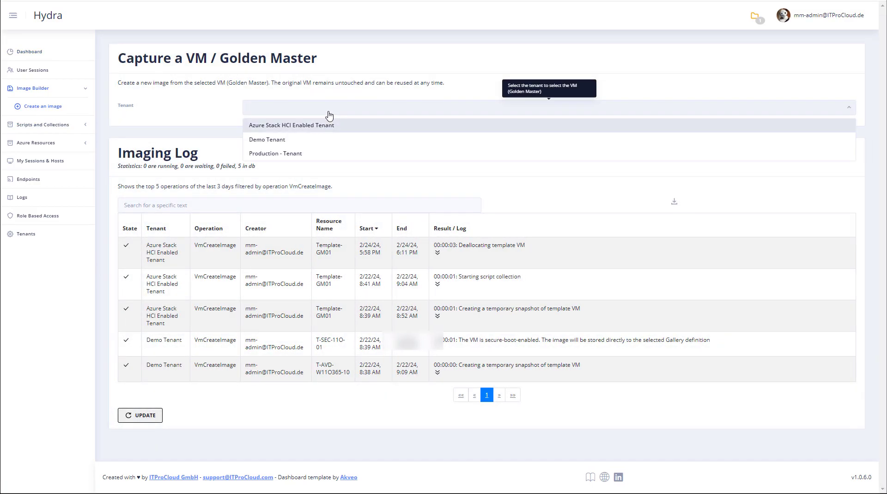
{"action": "left_click", "coordinate": [323, 126]}
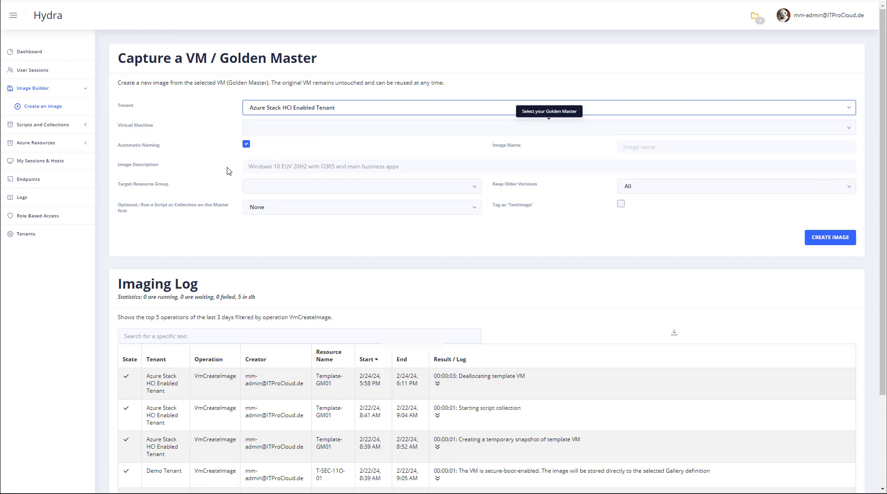
{"action": "left_click", "coordinate": [295, 132]}
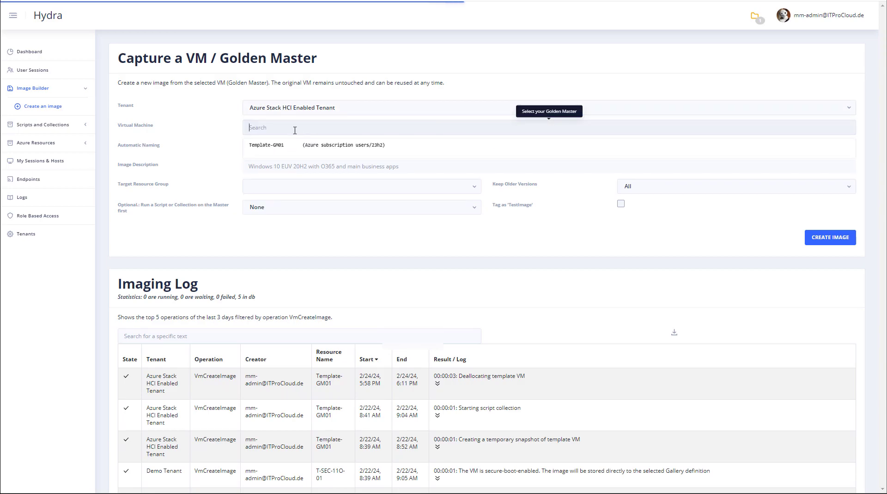
{"action": "left_click", "coordinate": [287, 153]}
Set the image's target resource group to 23H2 and its Azure Stack HCI custom location to frankfurtcl
{"action": "left_click", "coordinate": [283, 188]}
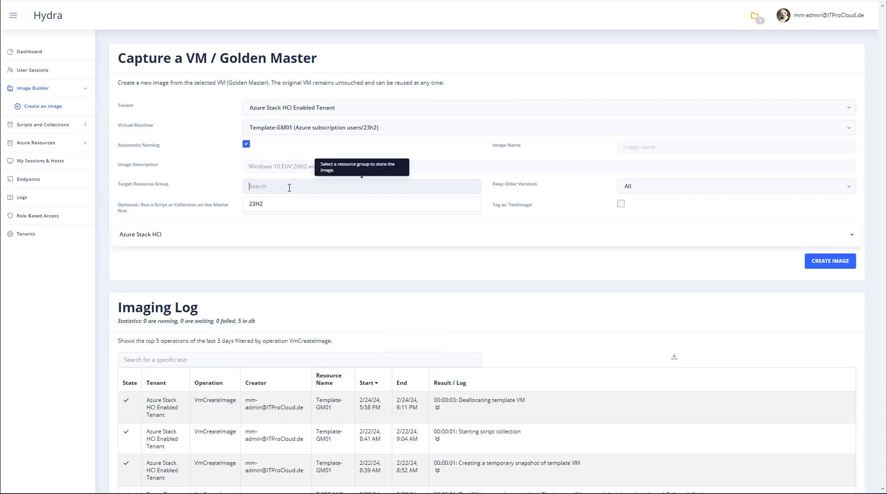
{"action": "left_click", "coordinate": [271, 208]}
{"action": "left_click", "coordinate": [183, 238]}
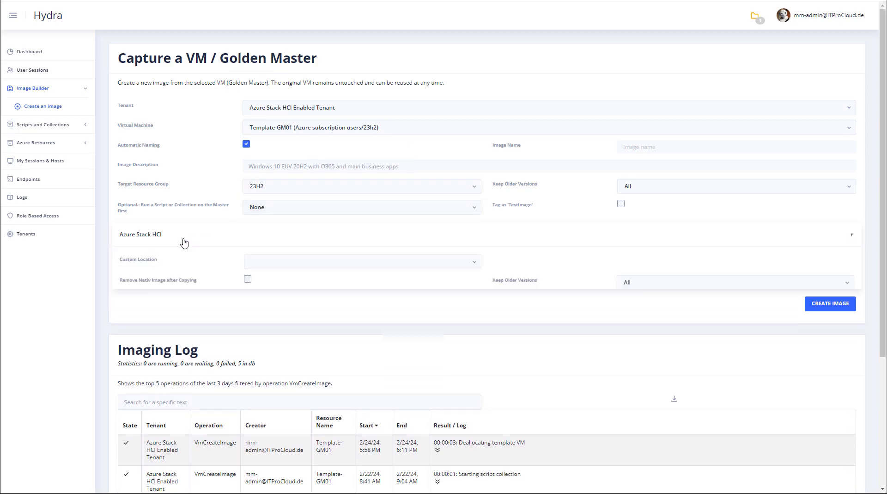
{"action": "left_click", "coordinate": [310, 261]}
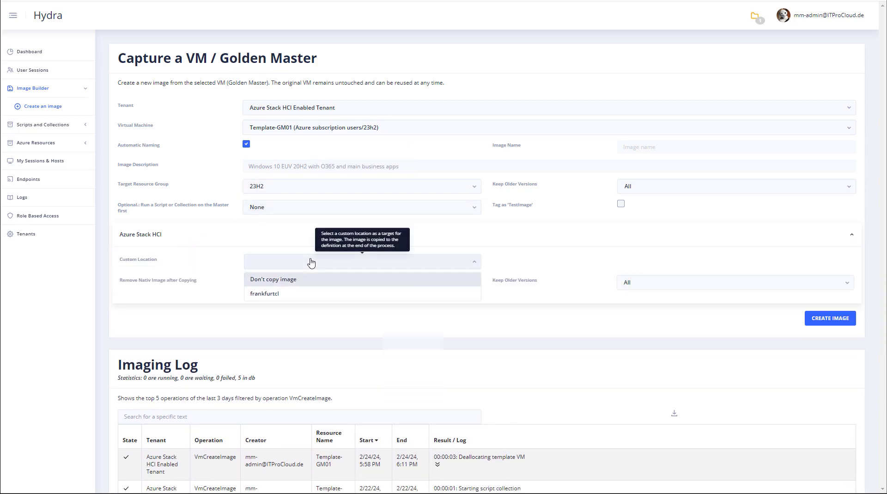
{"action": "left_click", "coordinate": [273, 296]}
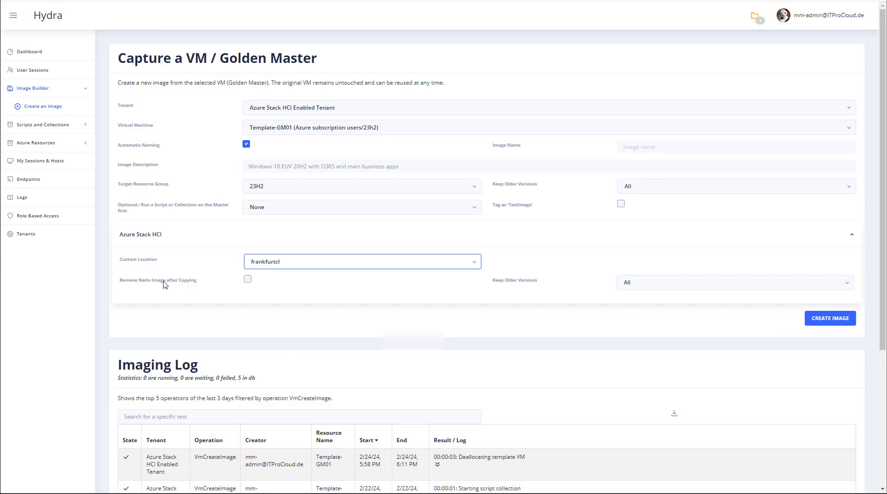
Set the Azure Stack HCI image retention to keep only the last version of older images
{"action": "left_click", "coordinate": [664, 288]}
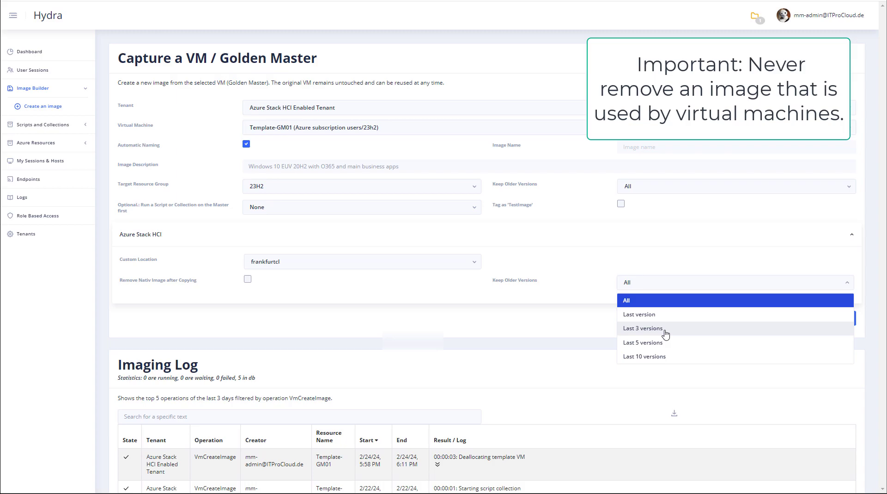
{"action": "left_click", "coordinate": [635, 305]}
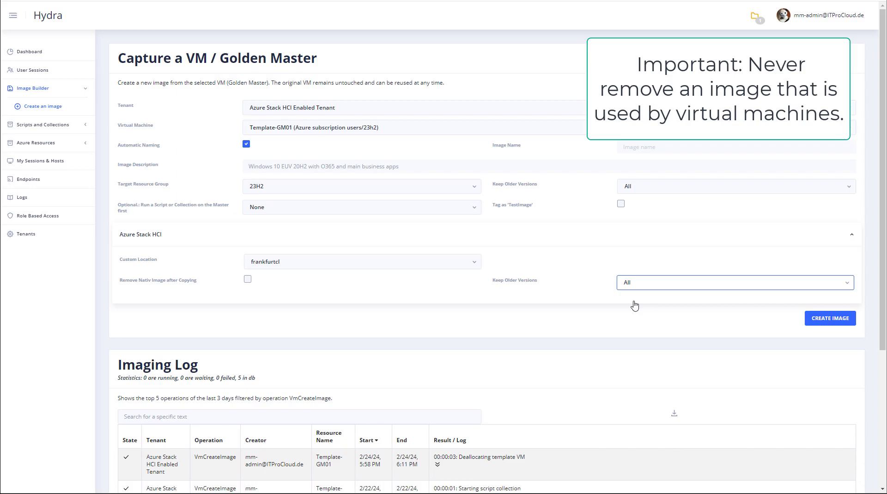
{"action": "left_click", "coordinate": [639, 287]}
{"action": "left_click", "coordinate": [638, 311]}
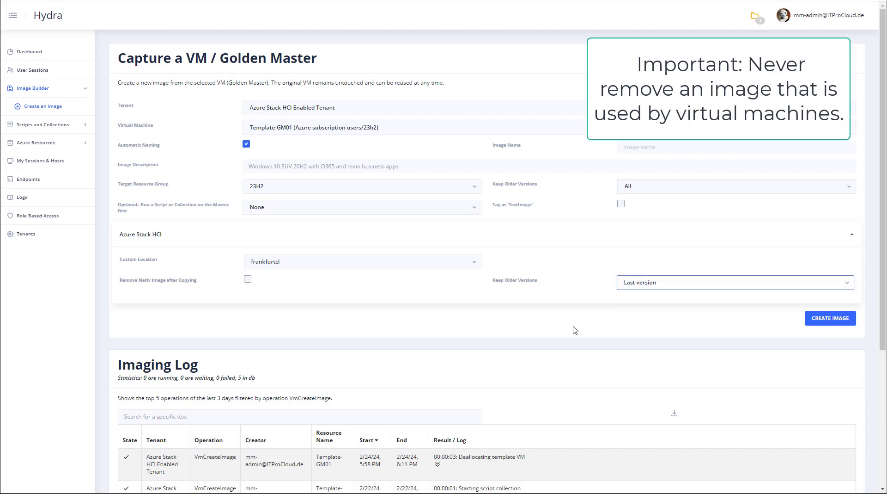